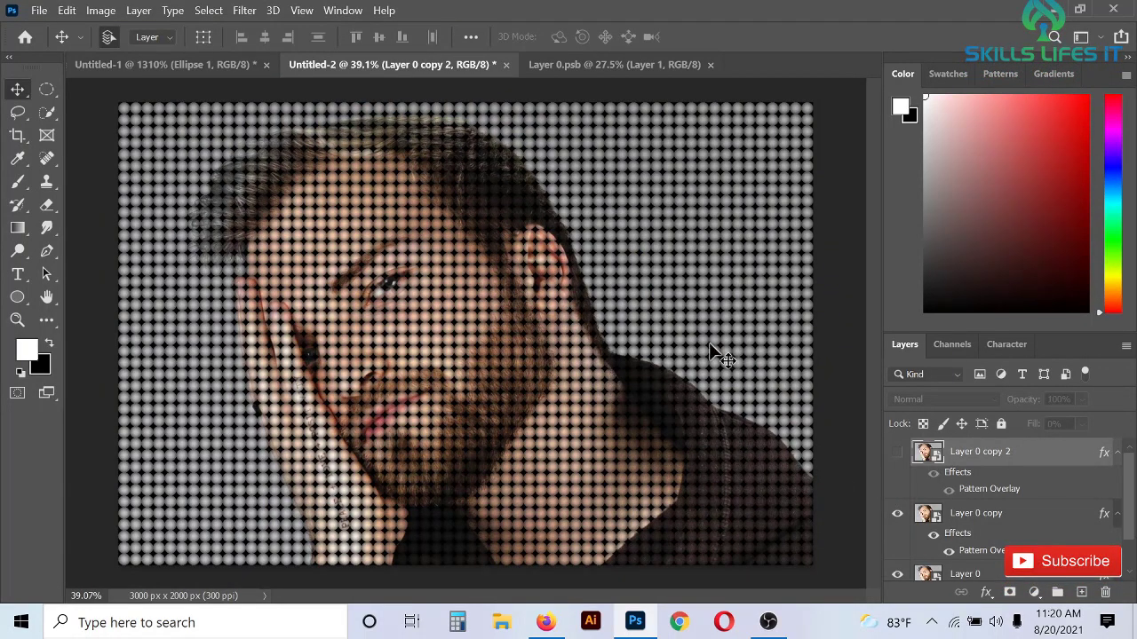
Toggle the visibility of Layer 0 copy and Layer 0 copy 2 to compare the portrait's dot pattern overlays.
left_click(899, 515)
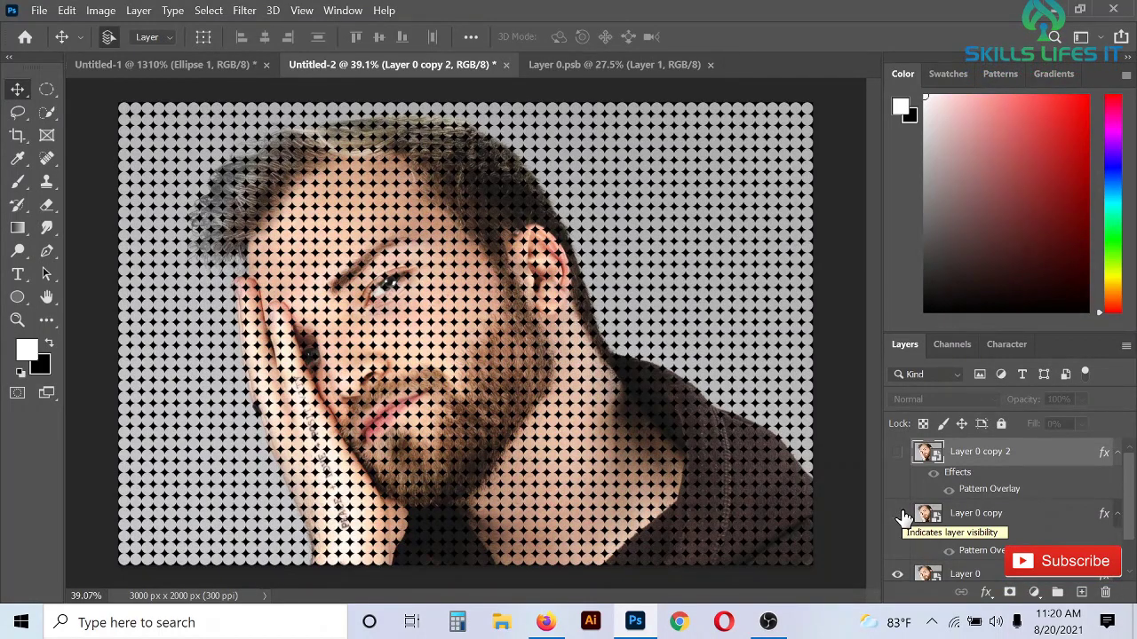
left_click(897, 451)
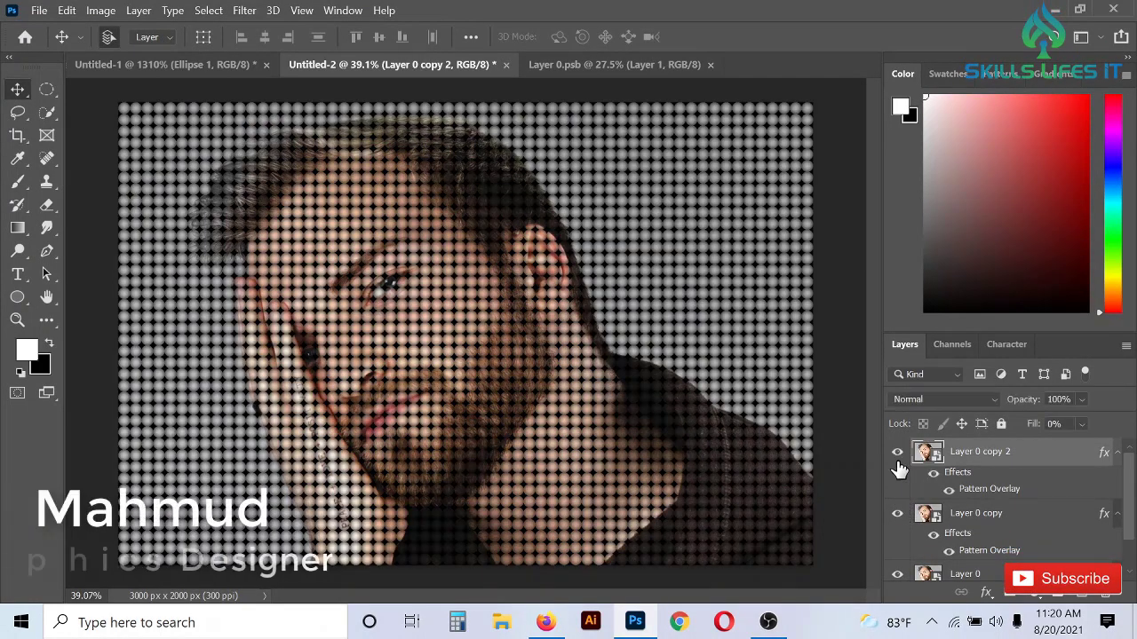
left_click(897, 458)
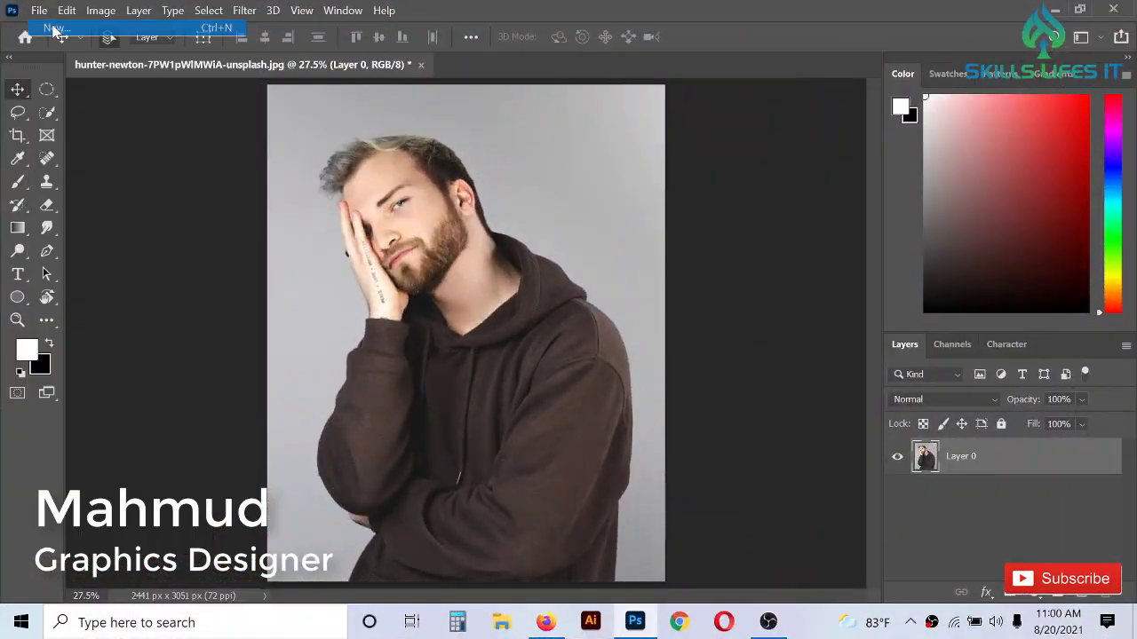
Create a new 50 x 50 pixel RGB document at 300 pixels/inch with a black background.
key("ctrl+n")
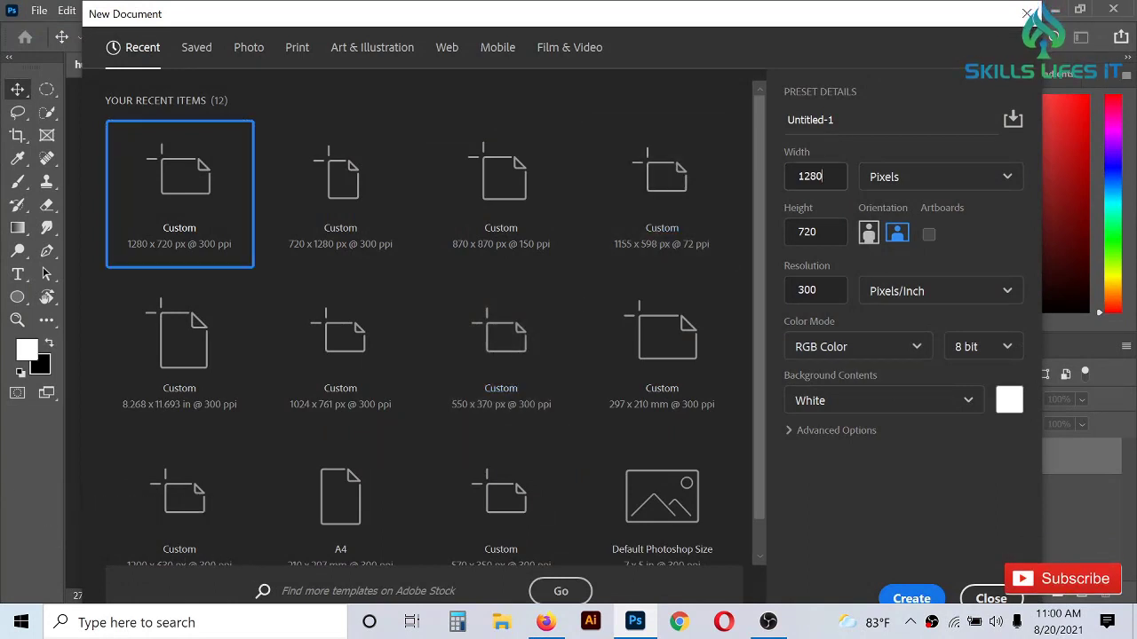
double_click(810, 176)
type("50")
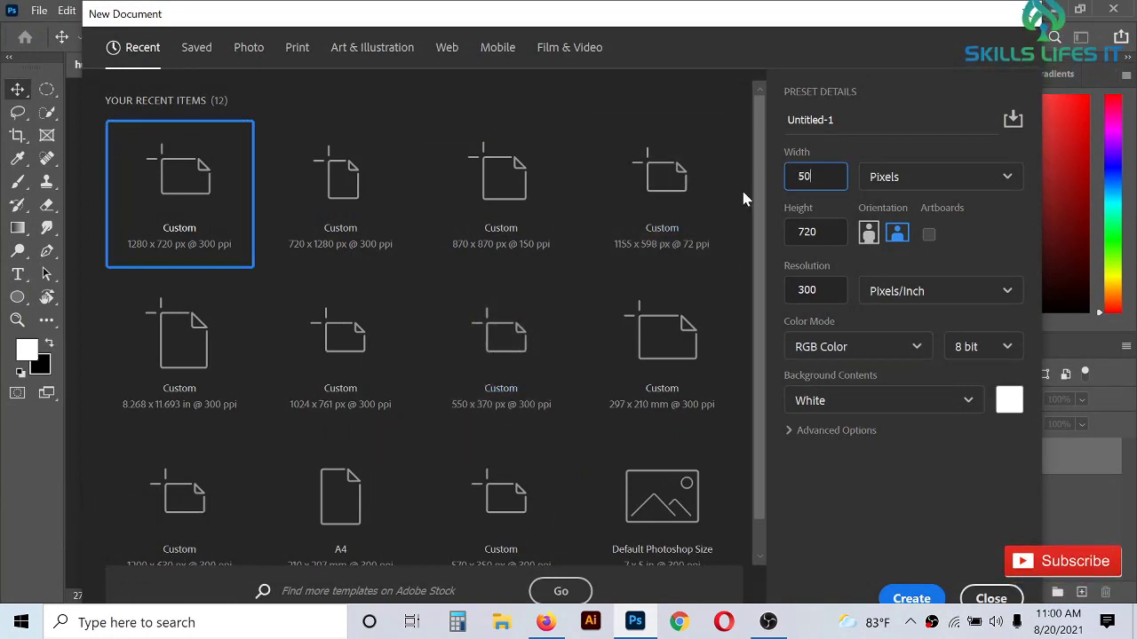
key("Tab")
type("50")
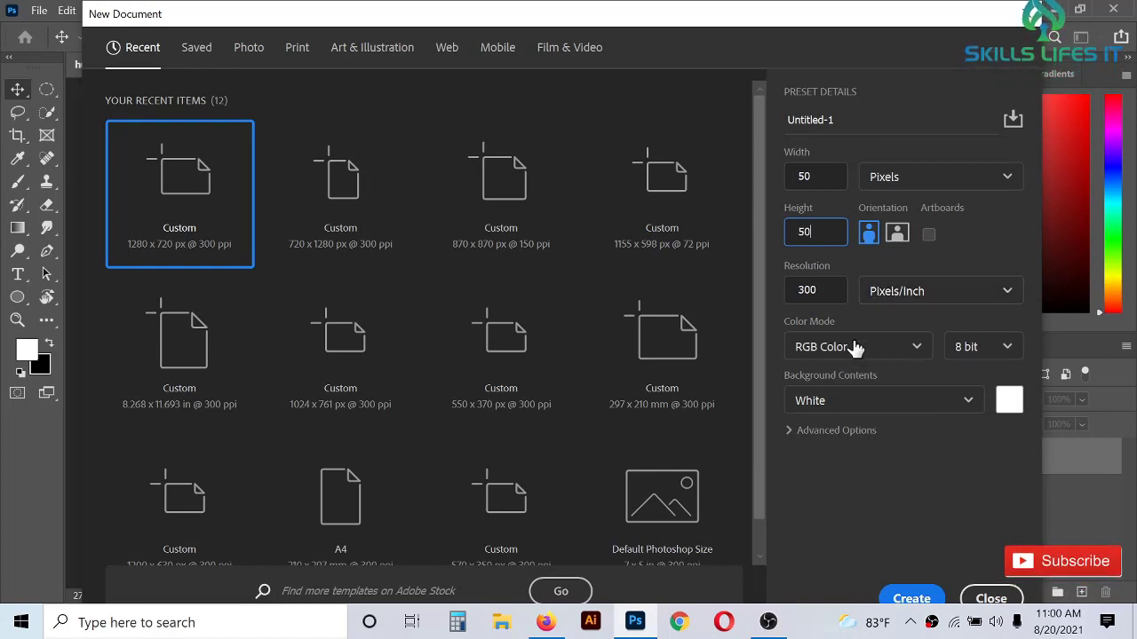
left_click(1013, 405)
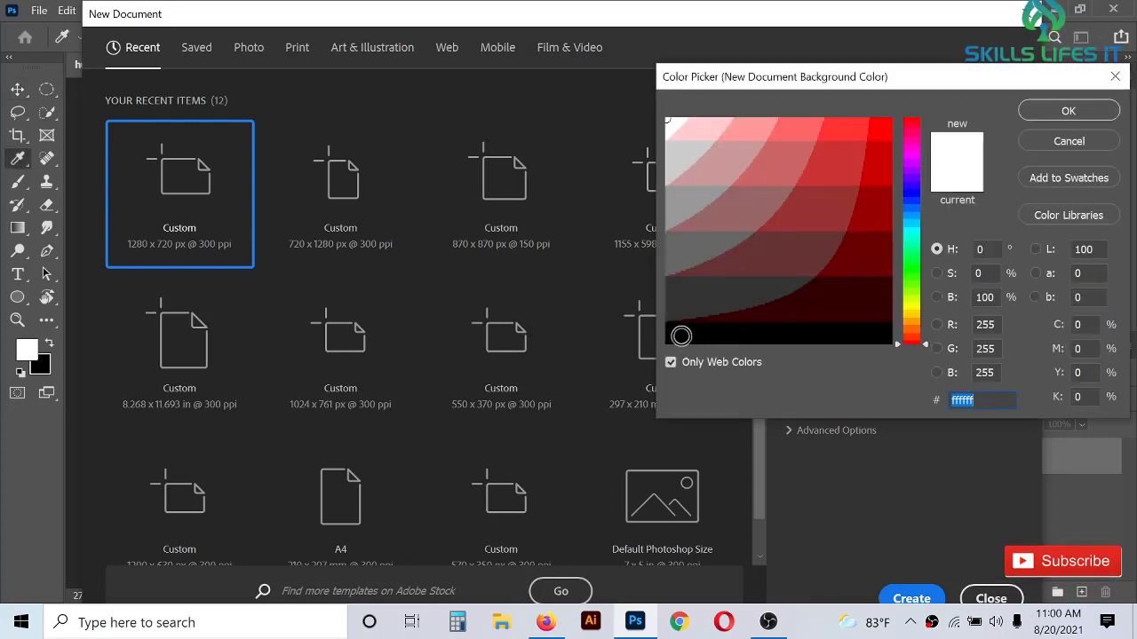
left_click(681, 335)
left_click(1068, 111)
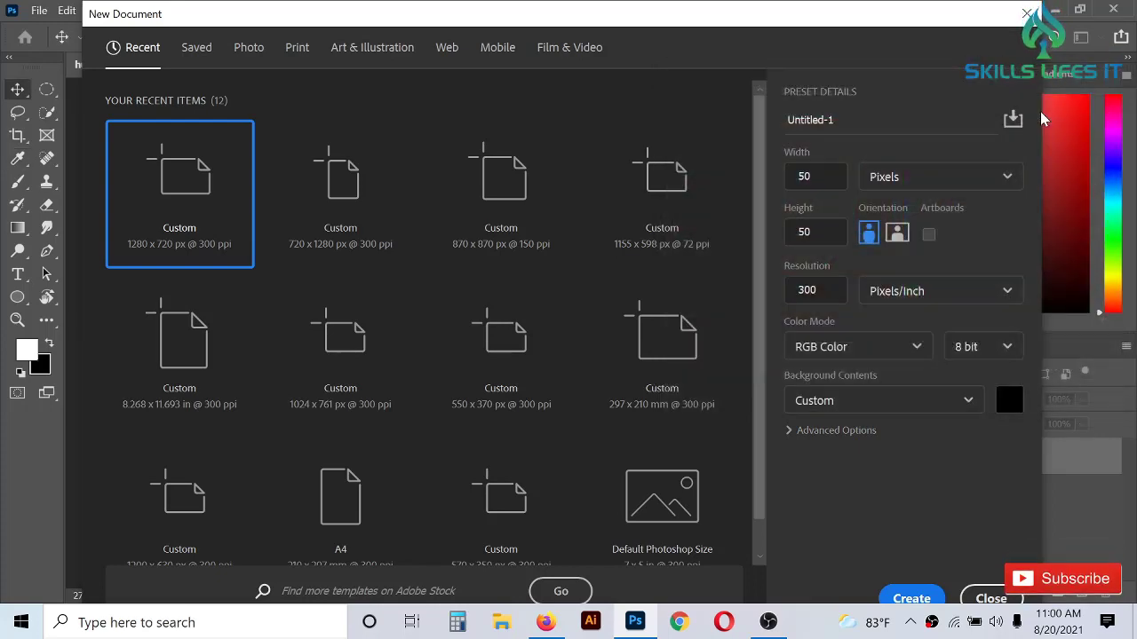
left_click(912, 598)
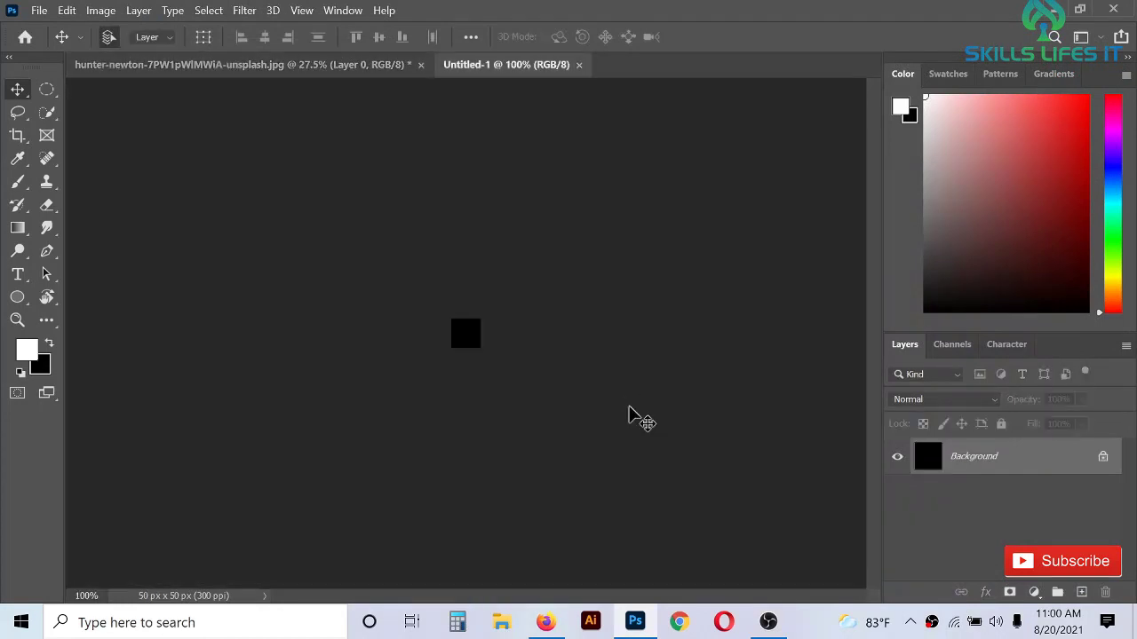
Convert the locked Background into a regular layer, keeping the default layer settings.
scroll(480, 341, "up", 5)
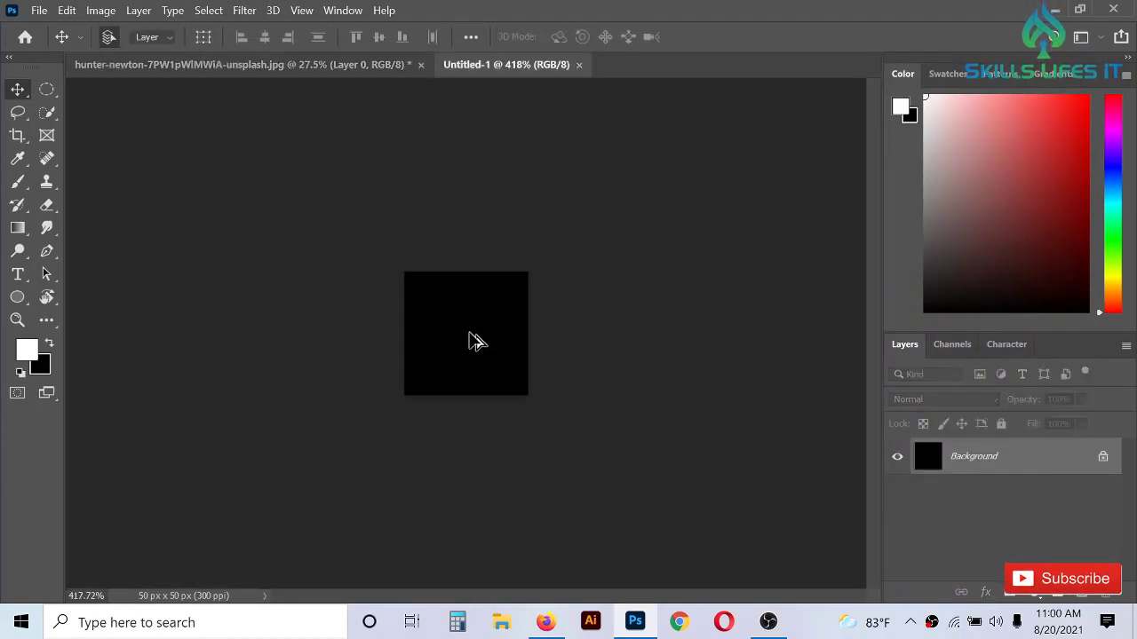
scroll(477, 341, "up", 6)
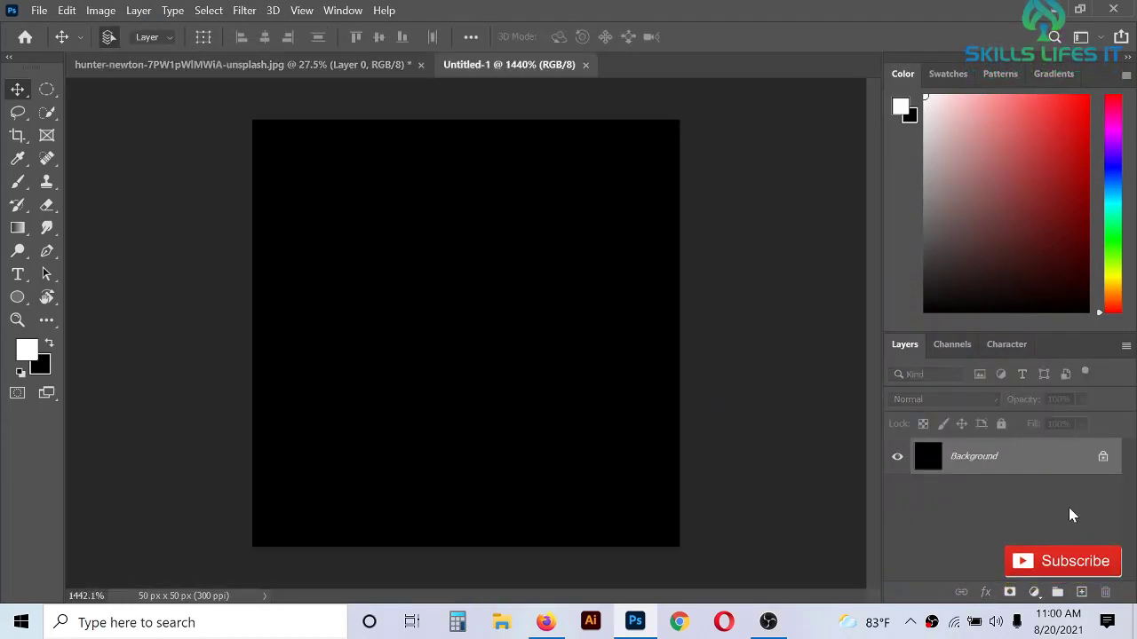
double_click(1015, 471)
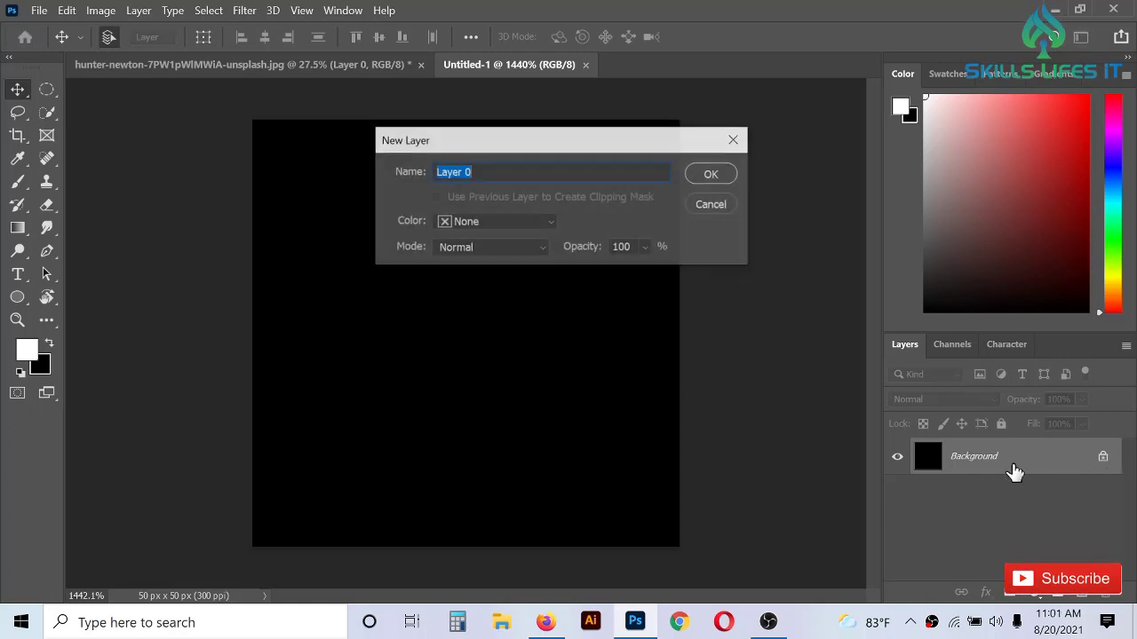
left_click(704, 176)
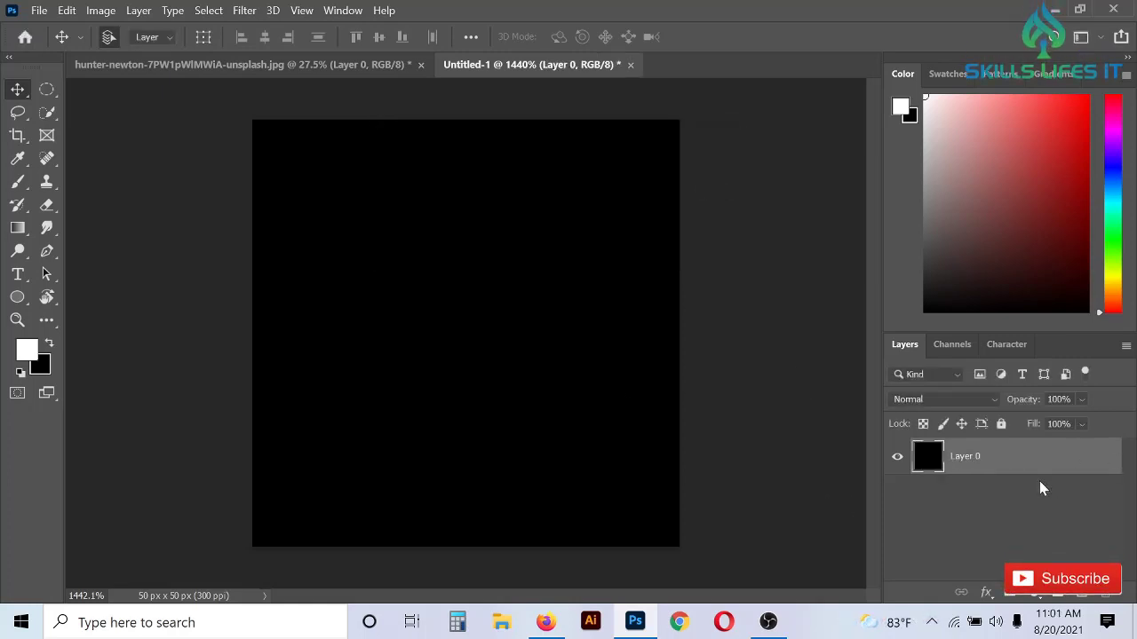
Create a white 50 x 50 px circle on the canvas with the Ellipse tool.
scroll(639, 380, "down", 1)
scroll(414, 386, "up", 1)
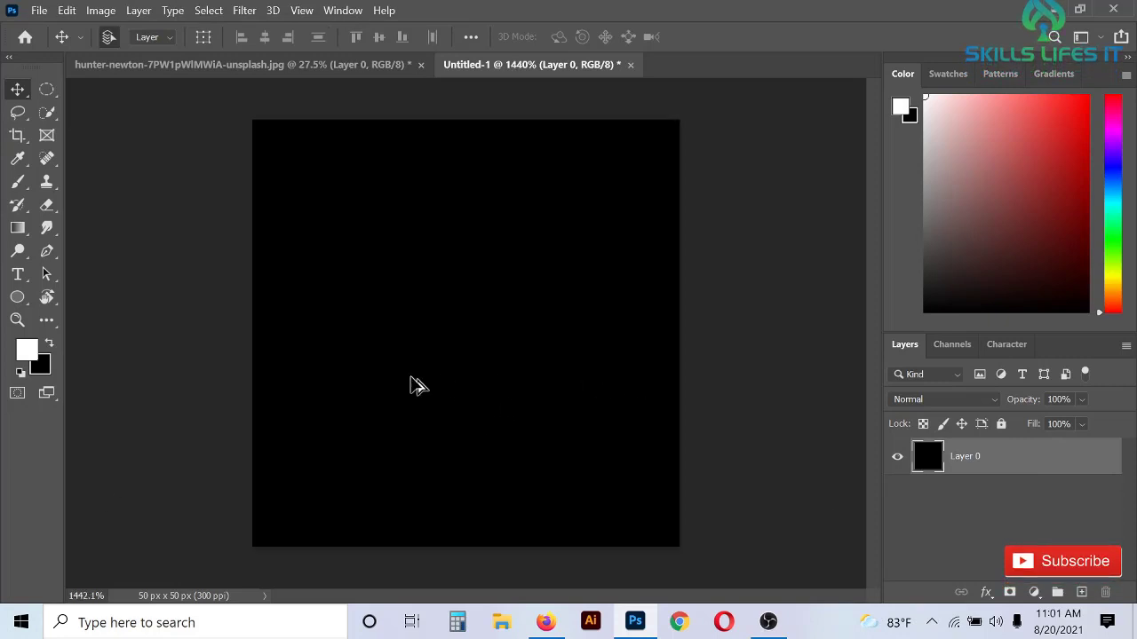
left_click(16, 302)
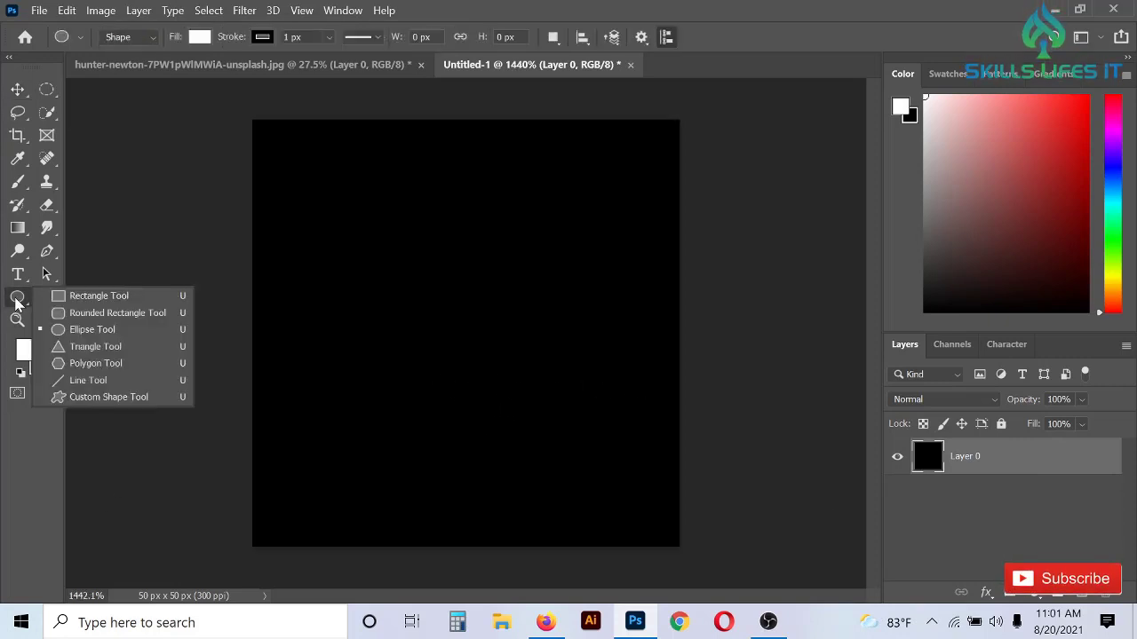
left_click(93, 330)
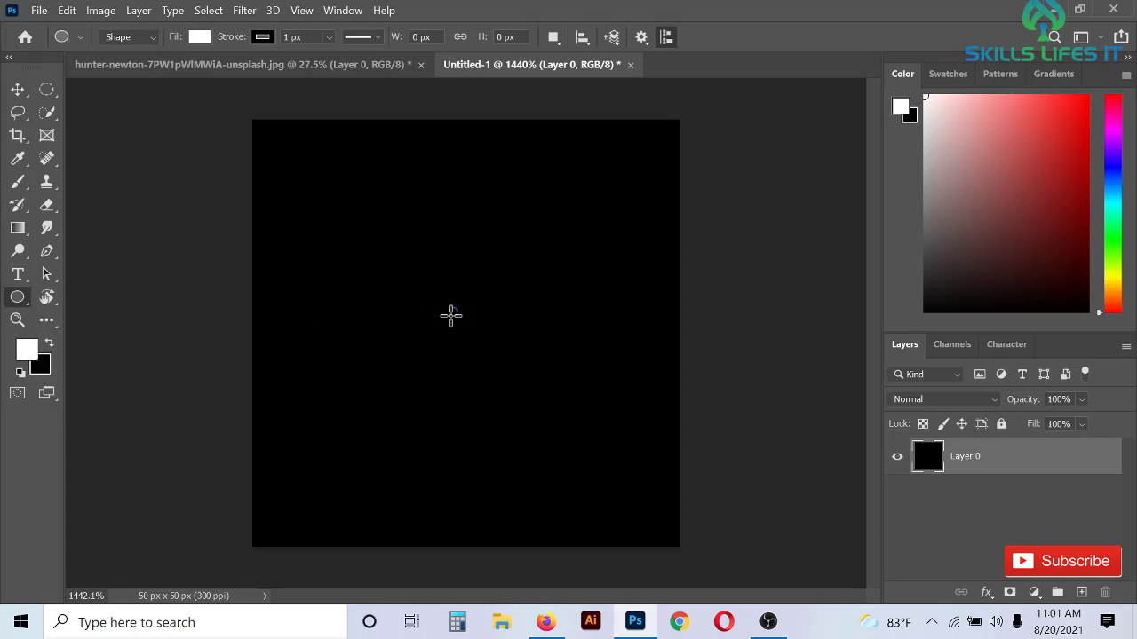
left_click(450, 315)
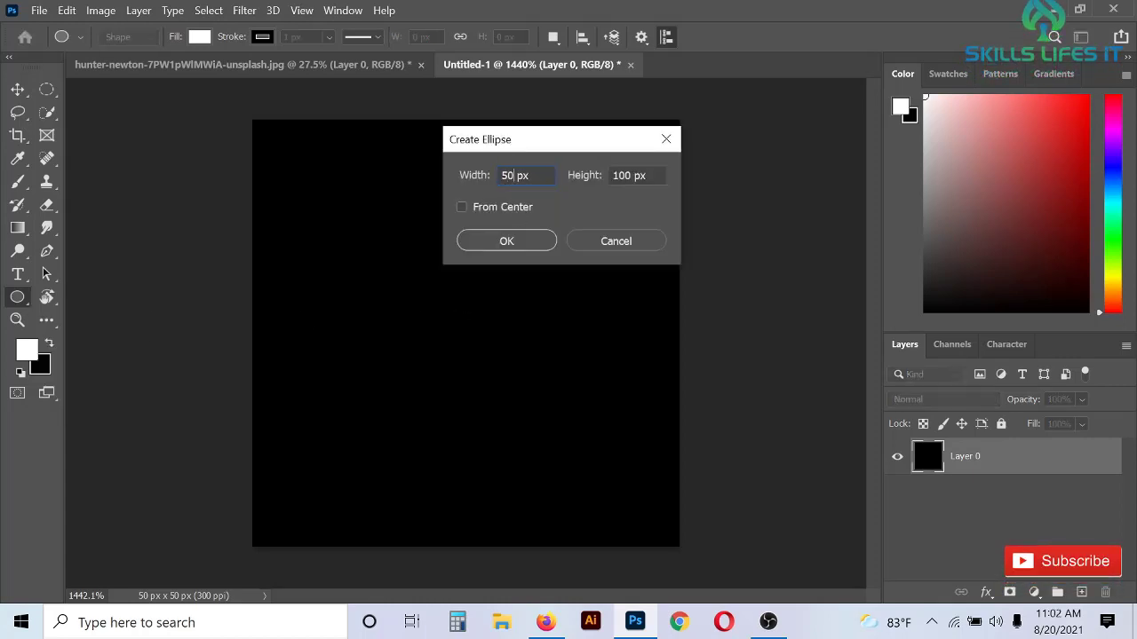
type("5")
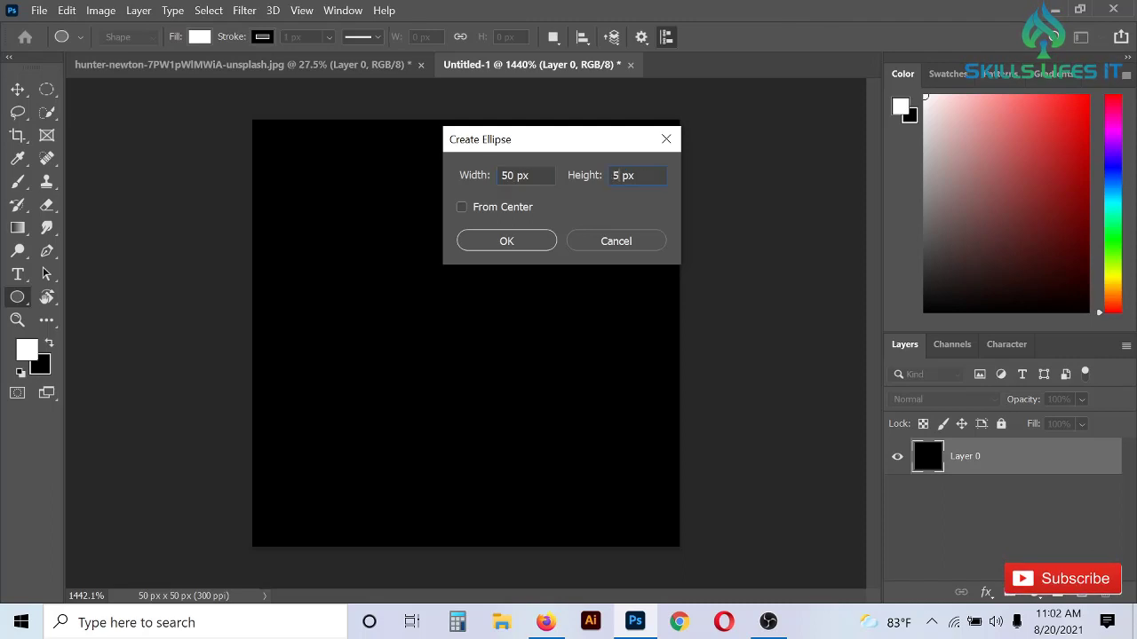
type("0")
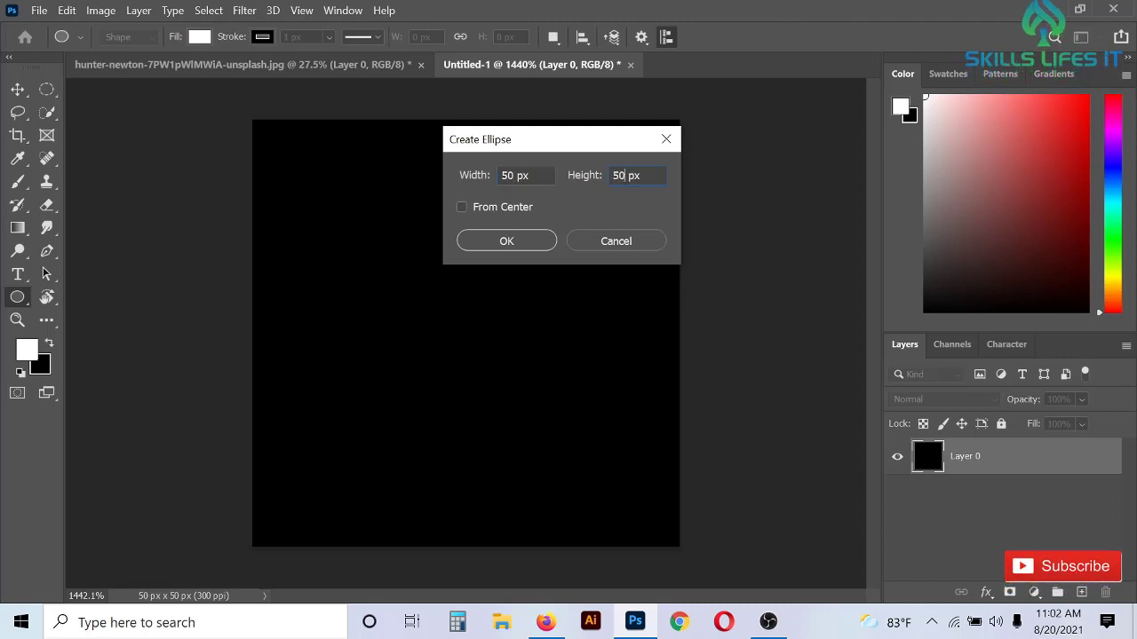
left_click(527, 249)
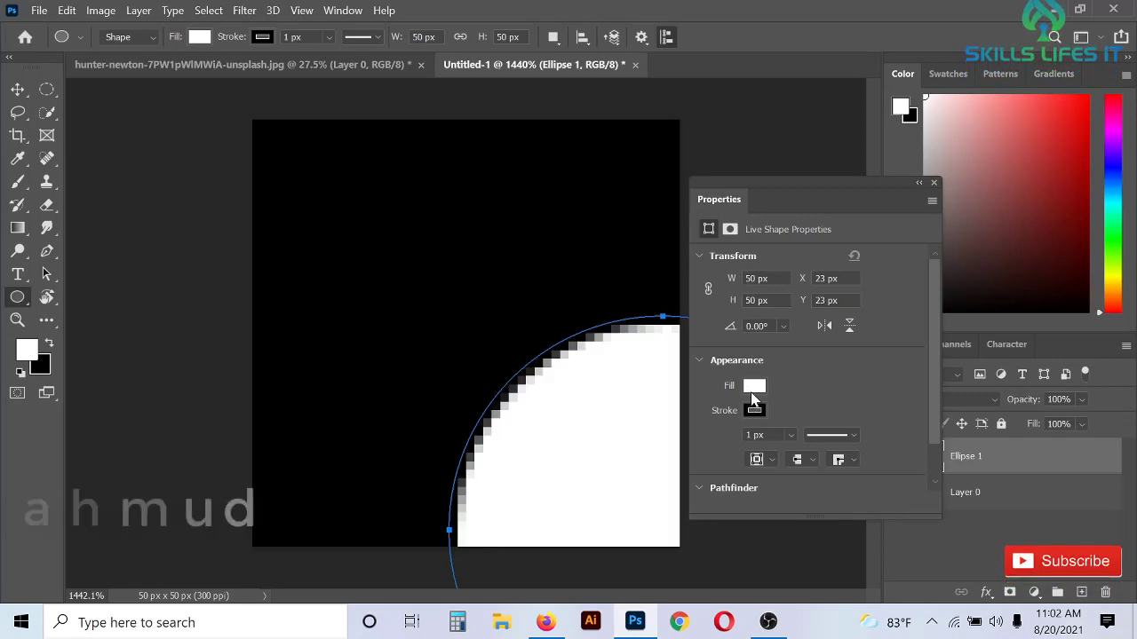
Remove the stroke from the white circle and close its shape properties.
left_click(753, 409)
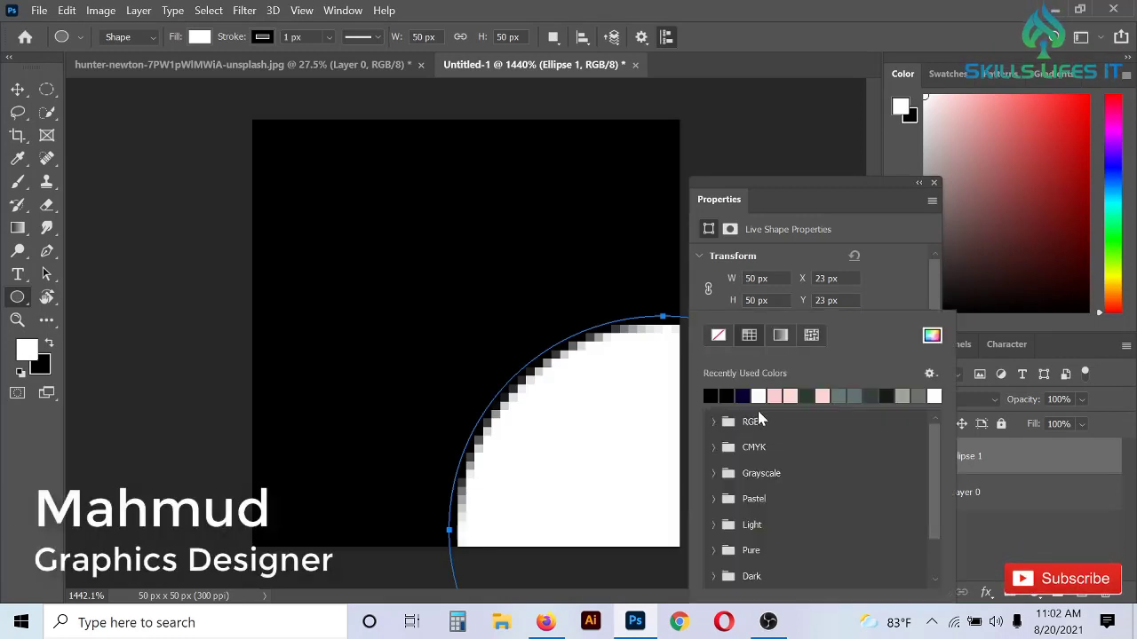
left_click(717, 336)
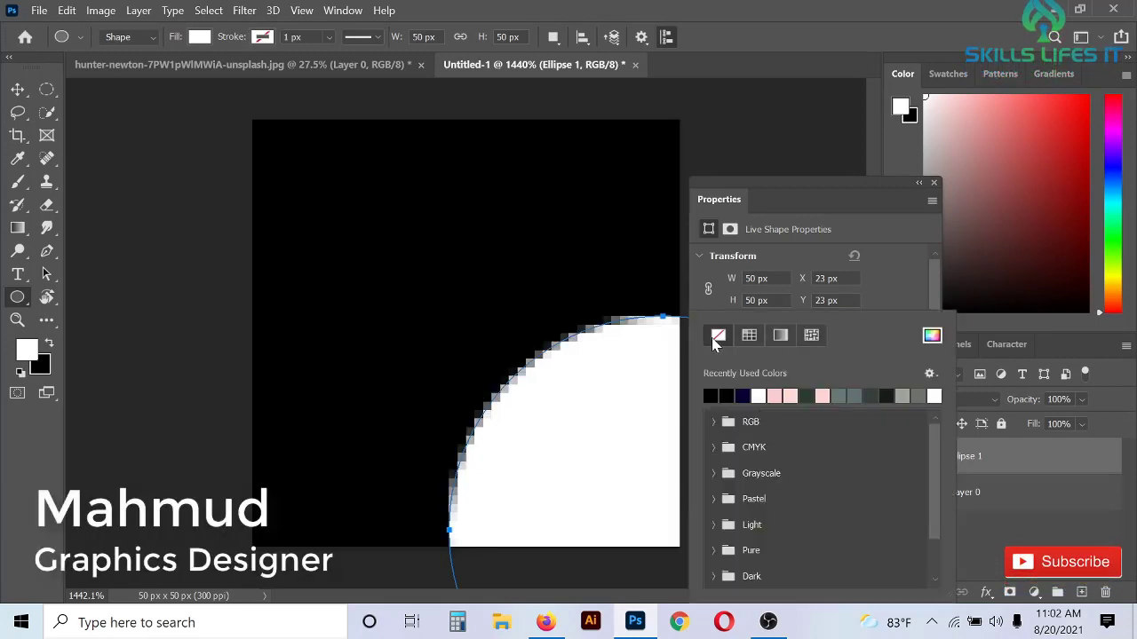
left_click(786, 198)
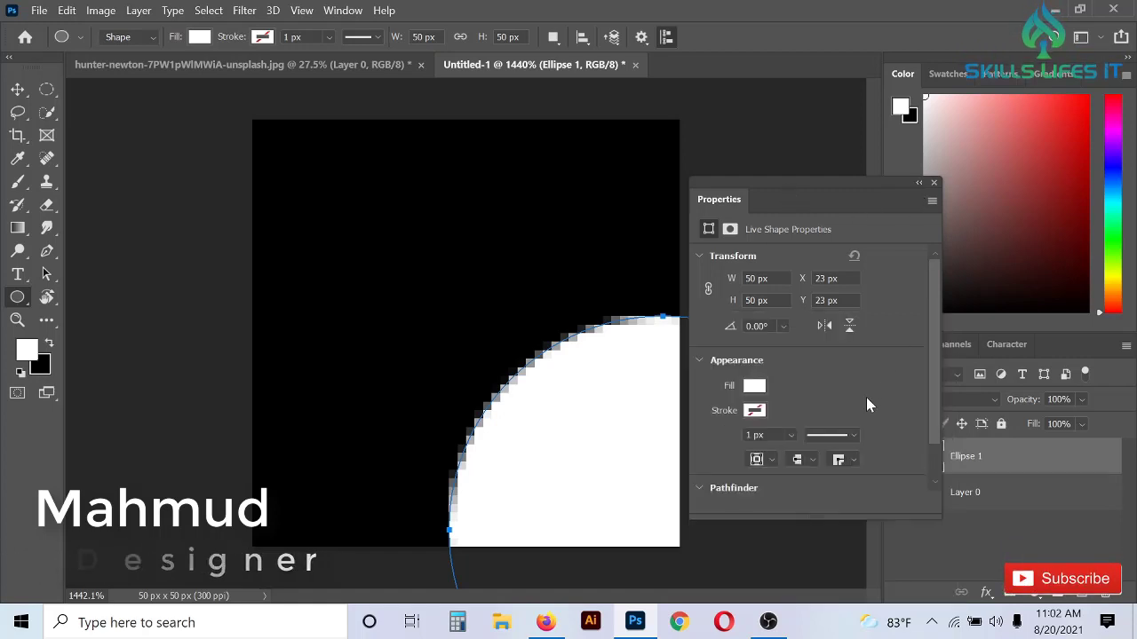
left_click(935, 183)
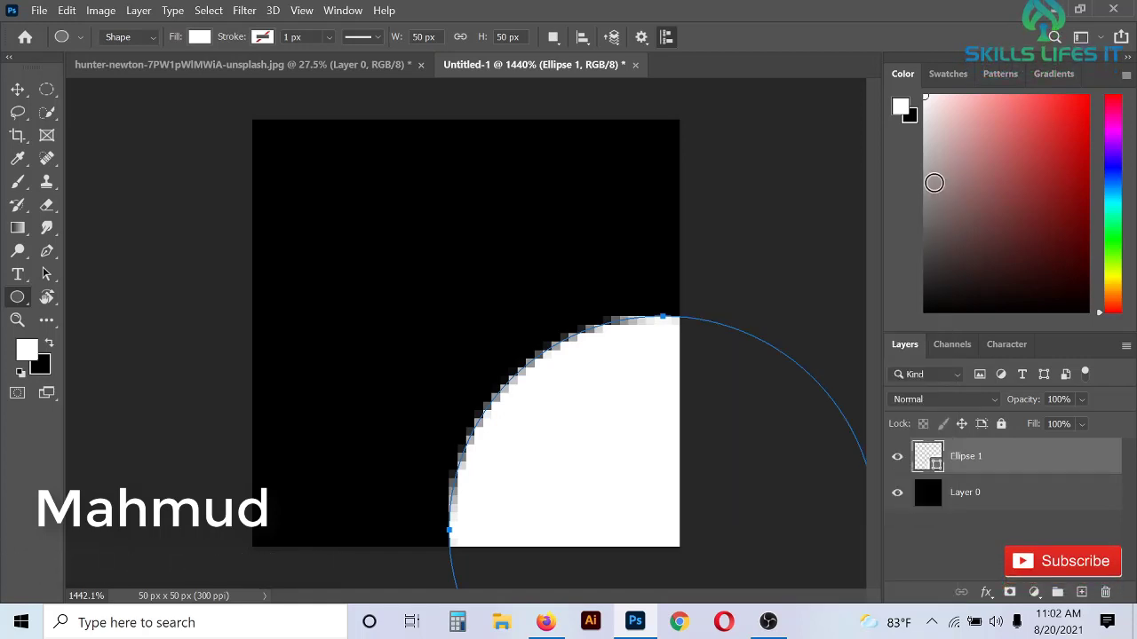
Move the white circle to the centre of the canvas so that it touches all four edges.
left_click(18, 89)
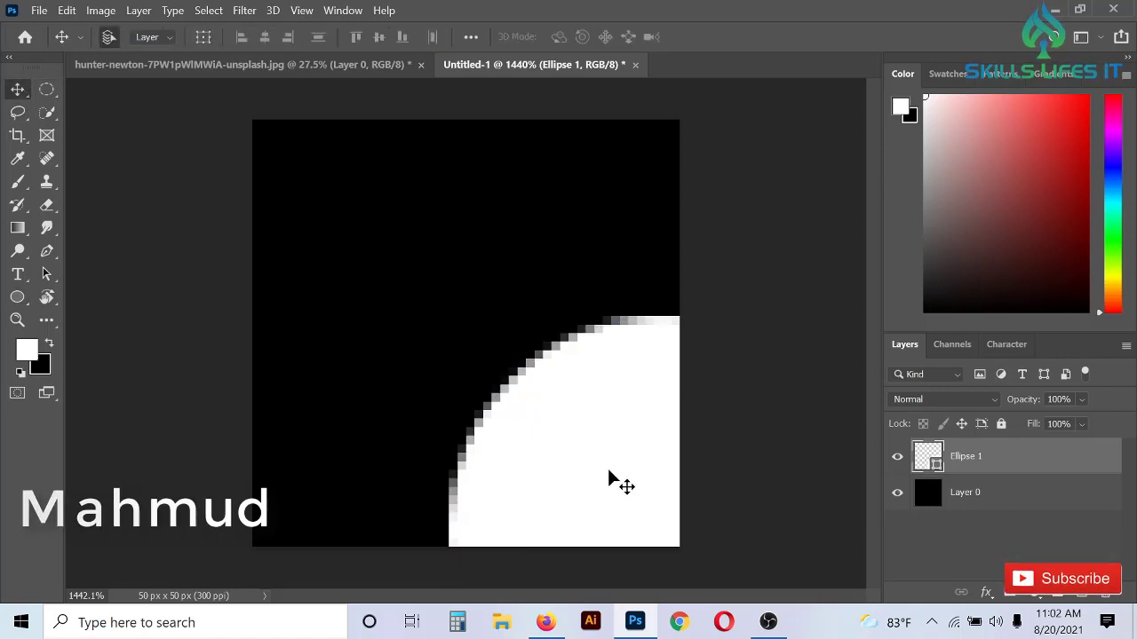
left_click_drag(624, 482, 417, 281)
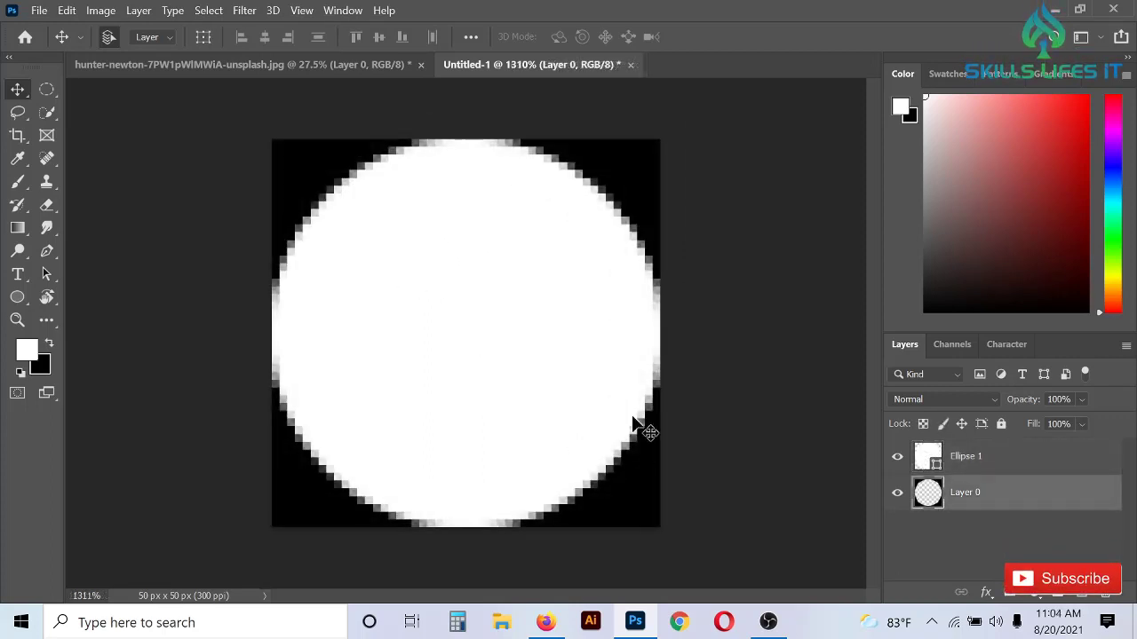
Load the outline of the Ellipse 1 layer as a selection and make Layer 0 the active layer.
left_click(930, 466)
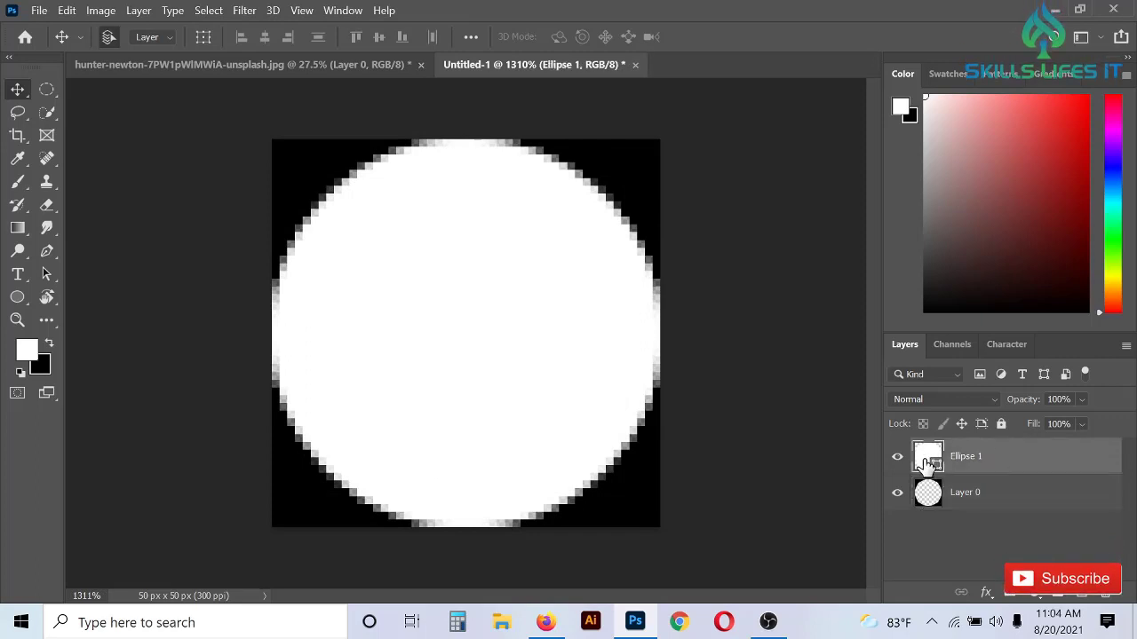
left_click_drag(926, 464, 928, 465)
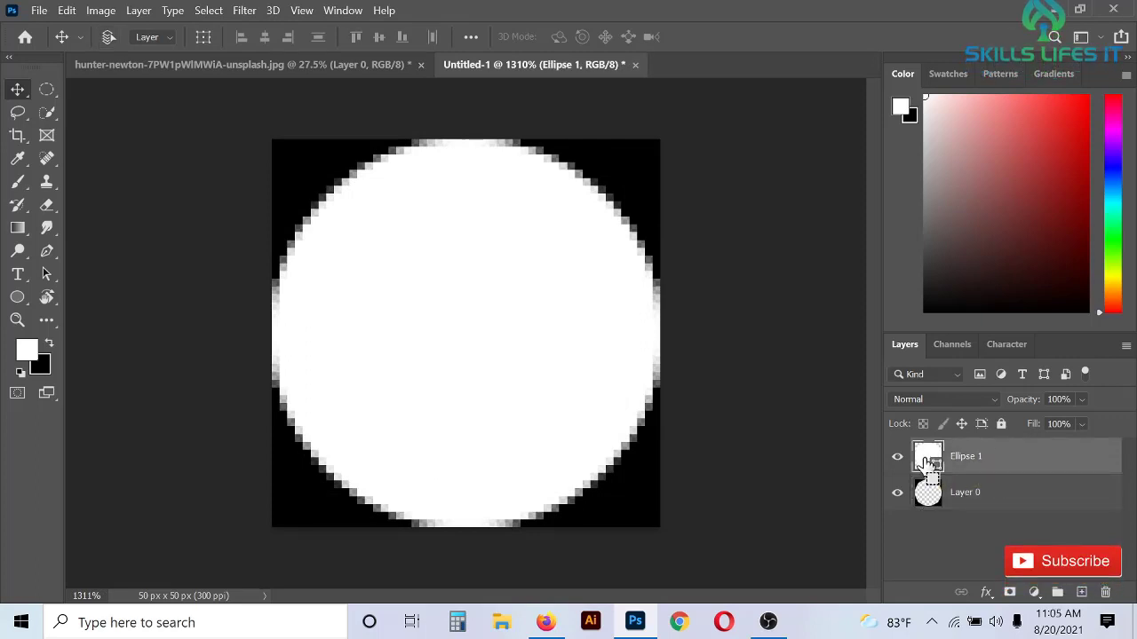
left_click(926, 462, "ctrl")
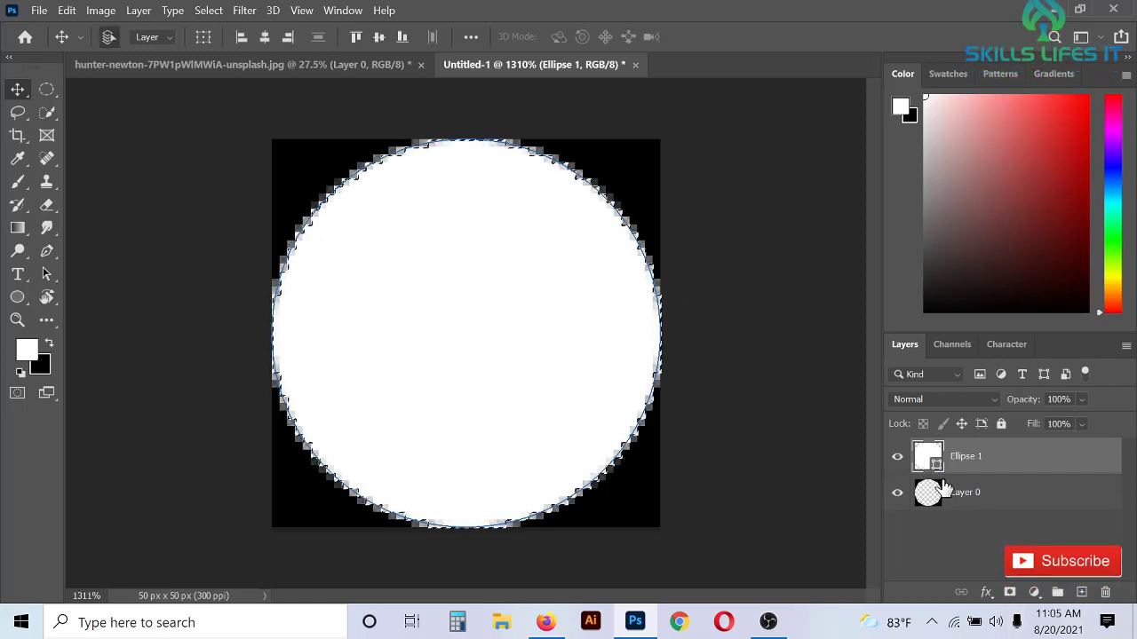
left_click(1012, 497)
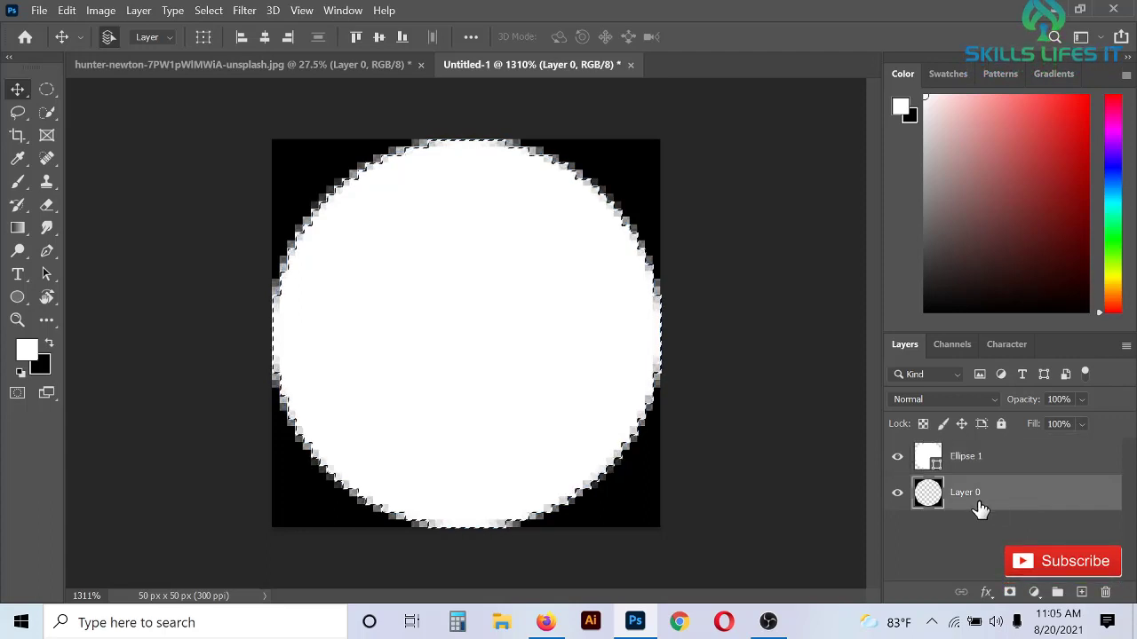
Hide the Ellipse 1 layer and clear the circular selection.
left_click(894, 462)
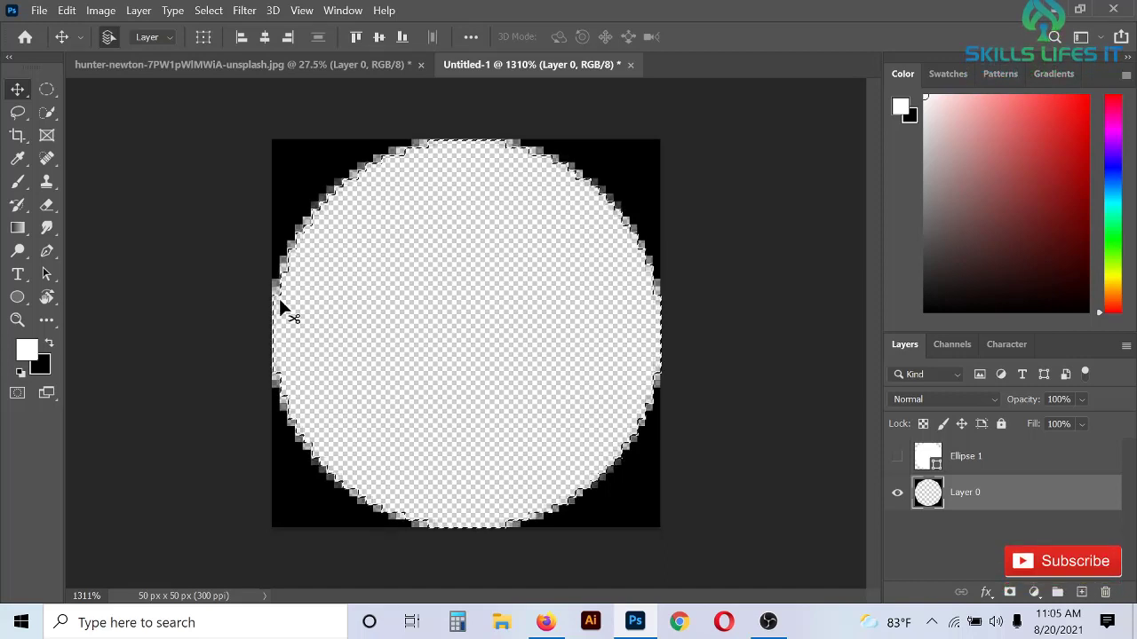
key("ctrl+d")
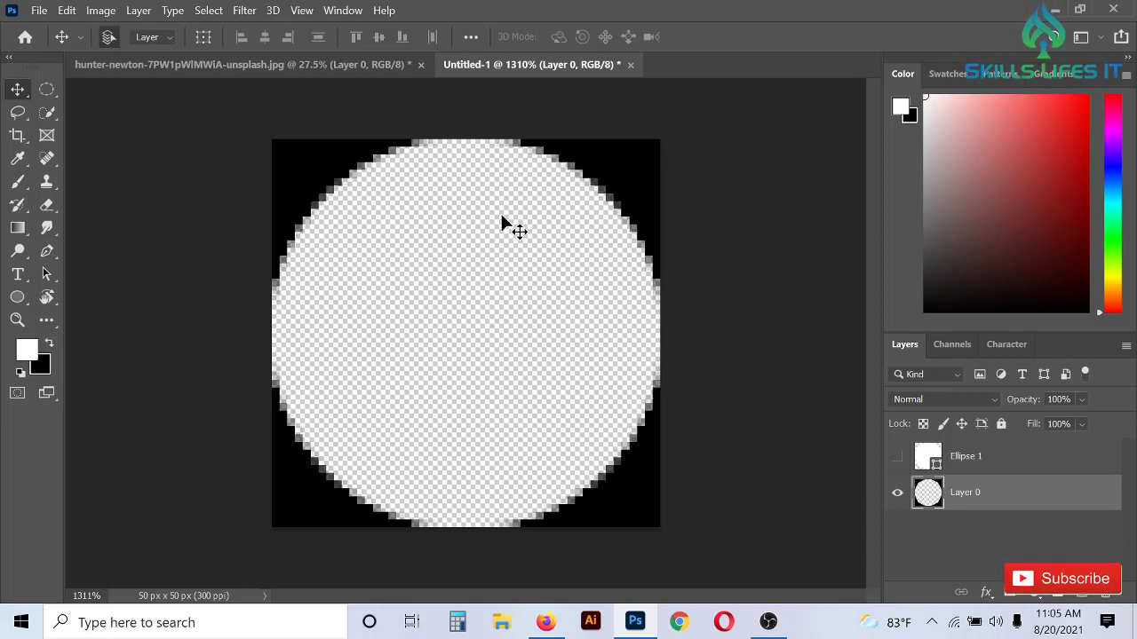
Define the black square with the transparent circular cutout as a pattern, keeping the default name.
left_click(77, 12)
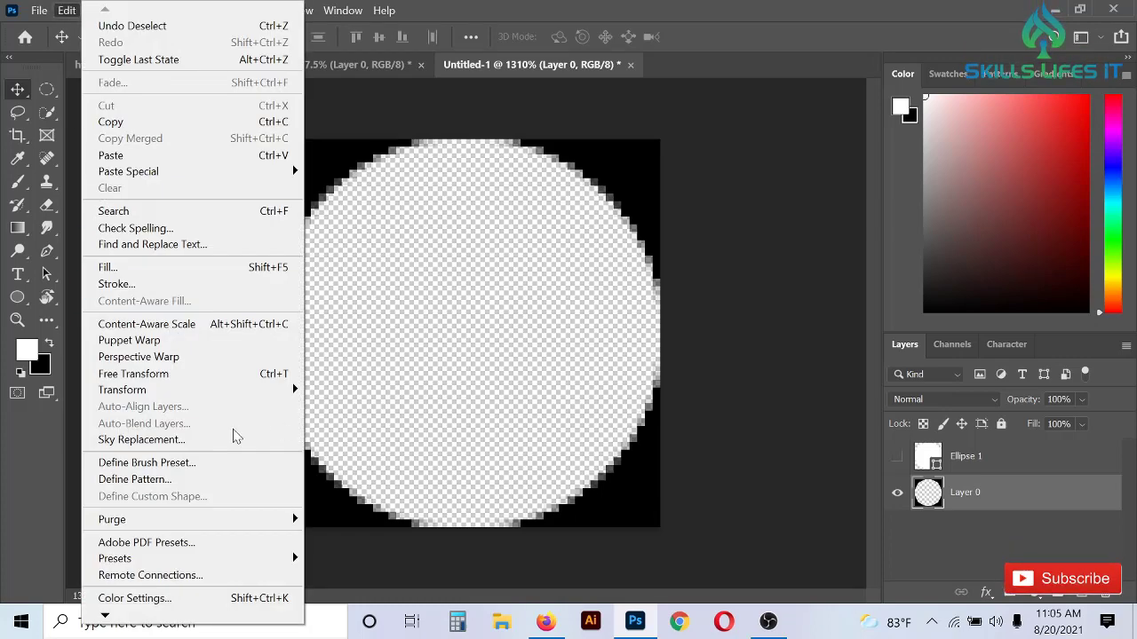
left_click(203, 482)
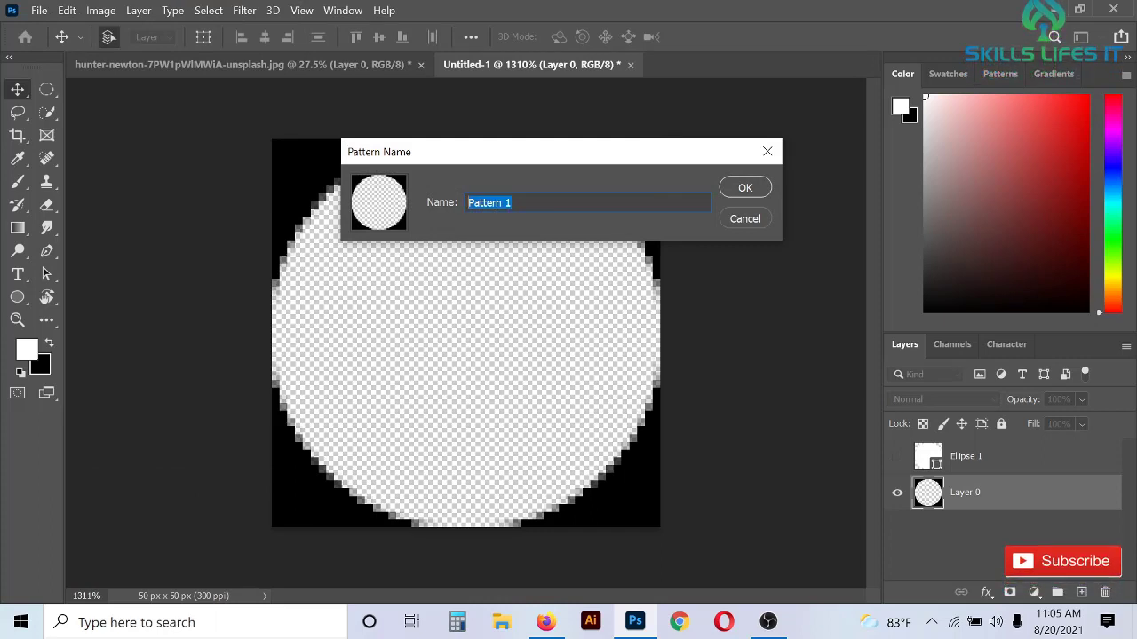
left_click(745, 189)
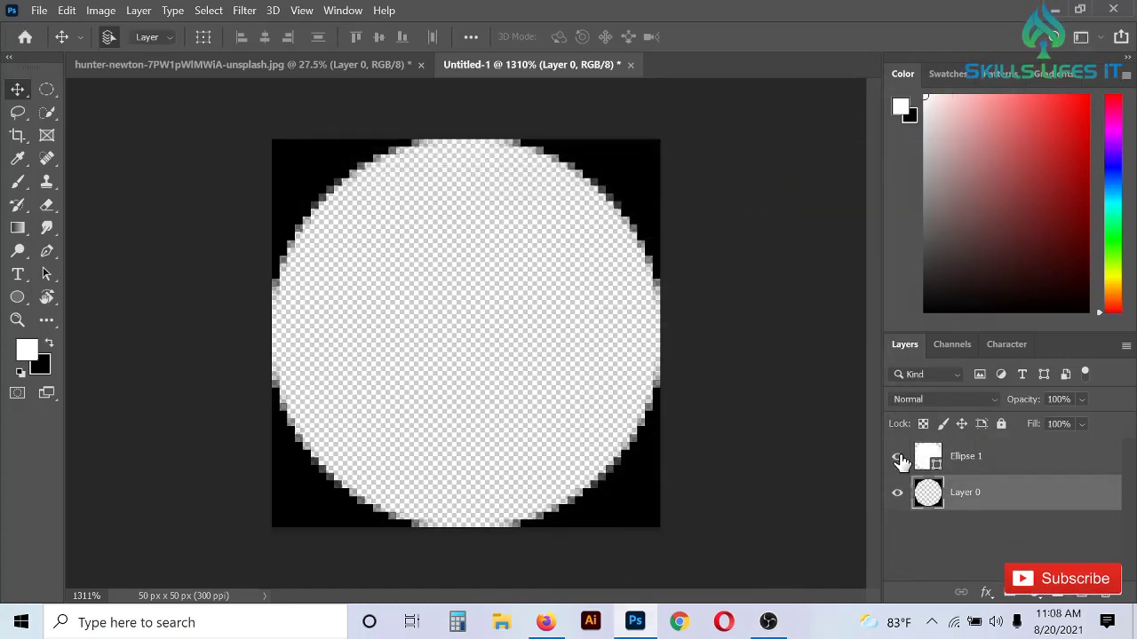
Show the Ellipse 1 layer and reduce its fill to 0%.
left_click(898, 458)
left_click(923, 459)
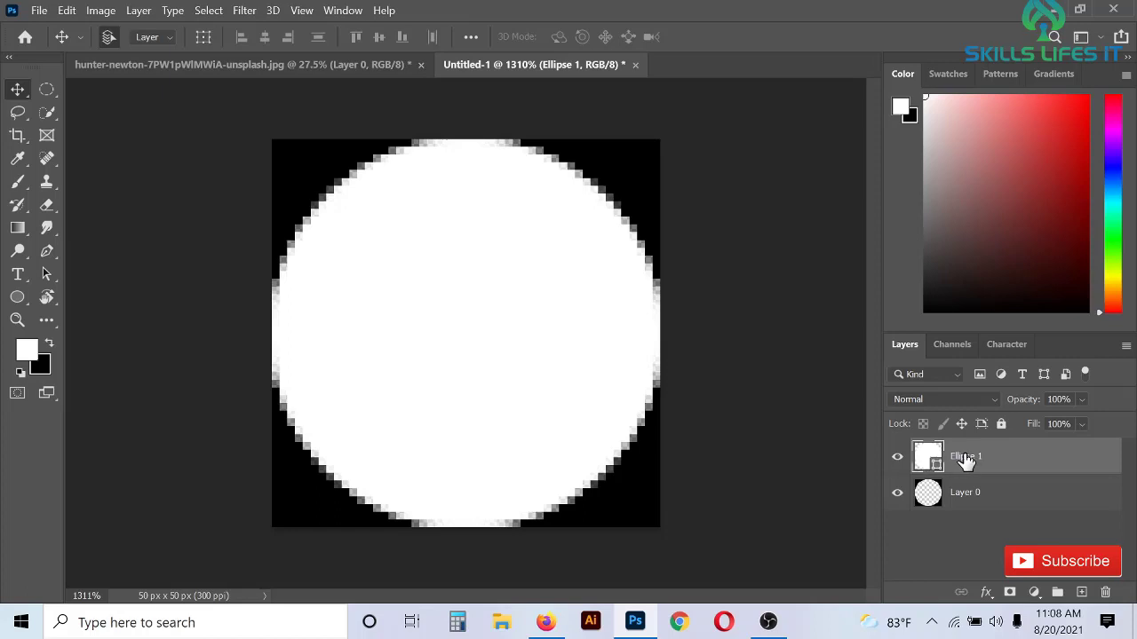
left_click(1082, 424)
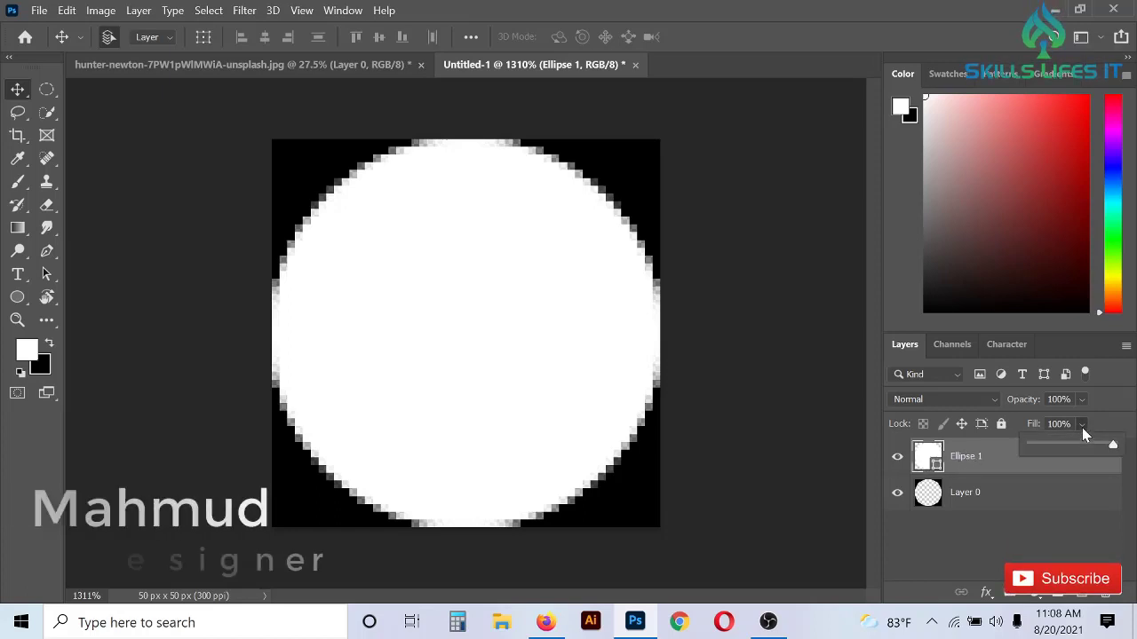
left_click_drag(1113, 444, 940, 464)
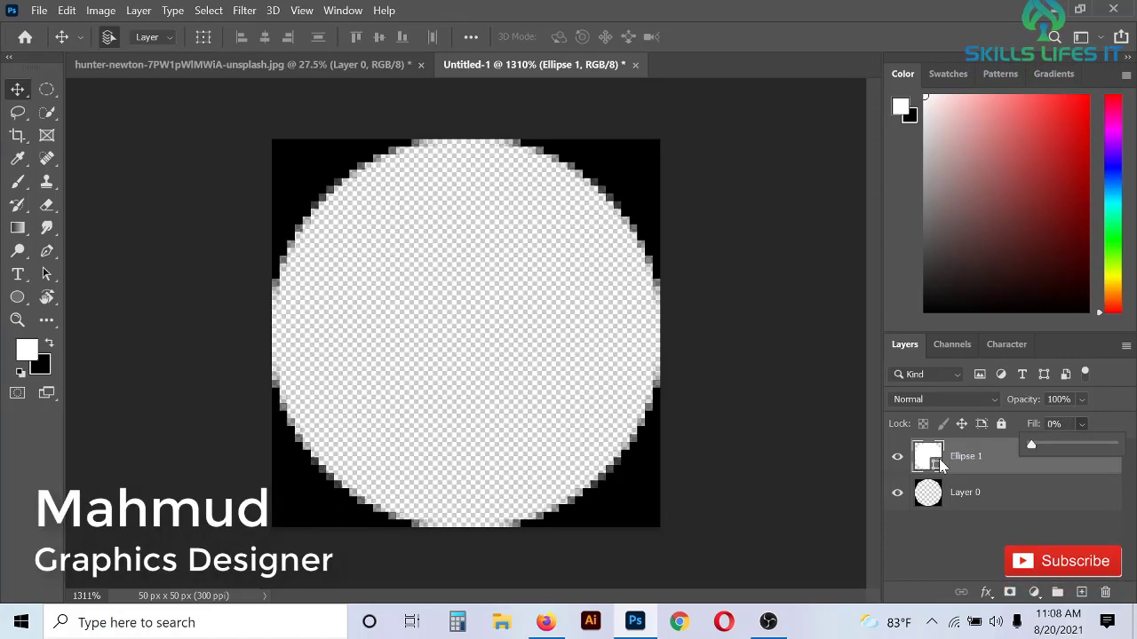
left_click(998, 574)
left_click(999, 573)
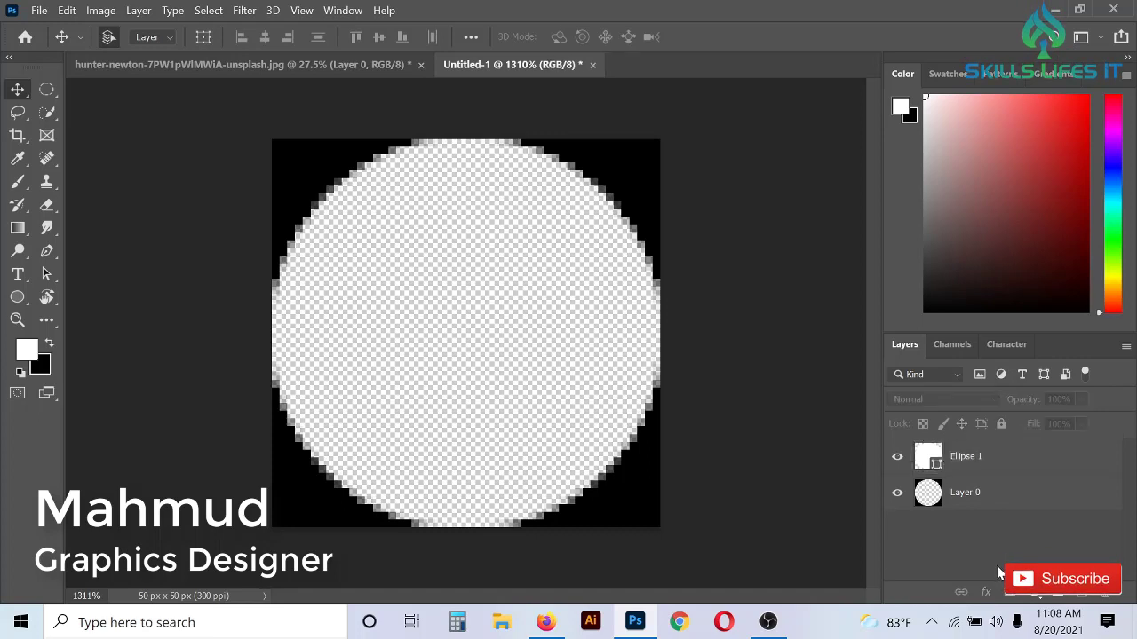
Add an Inner Glow effect to the Ellipse 1 layer with Normal blend mode and 80% opacity.
left_click(984, 455)
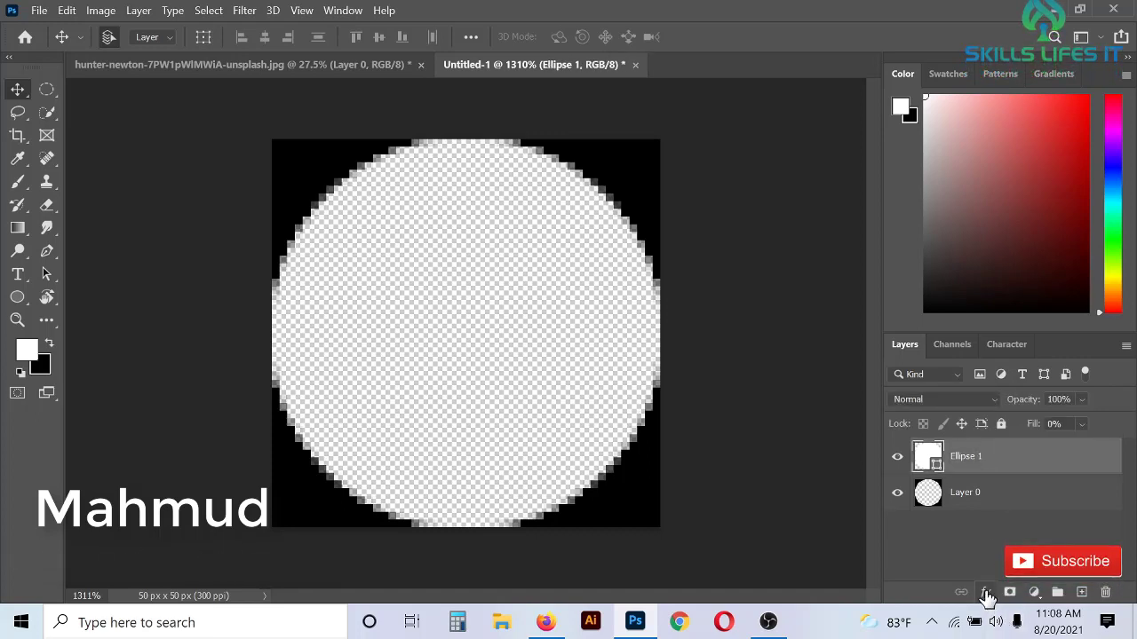
left_click(986, 593)
left_click(1033, 418)
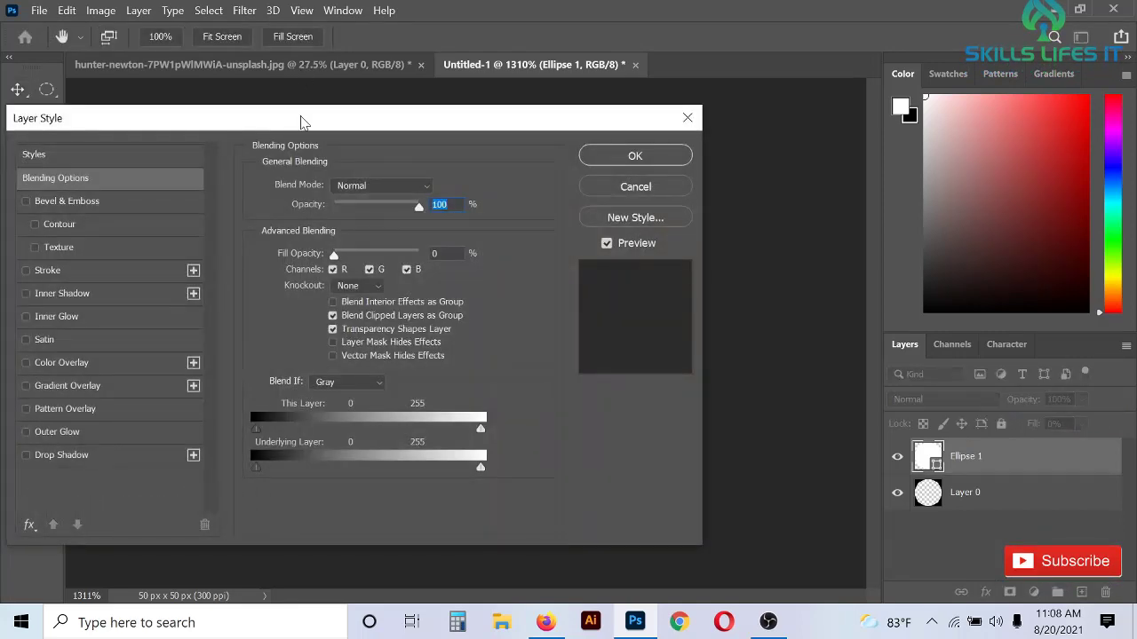
left_click_drag(301, 121, 784, 121)
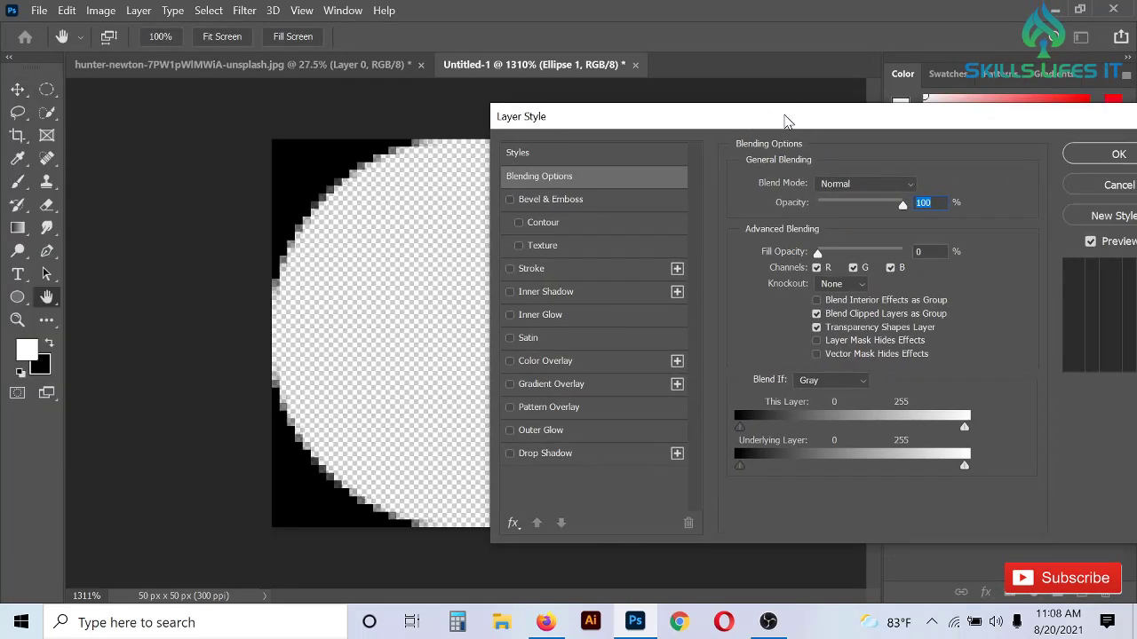
left_click(548, 322)
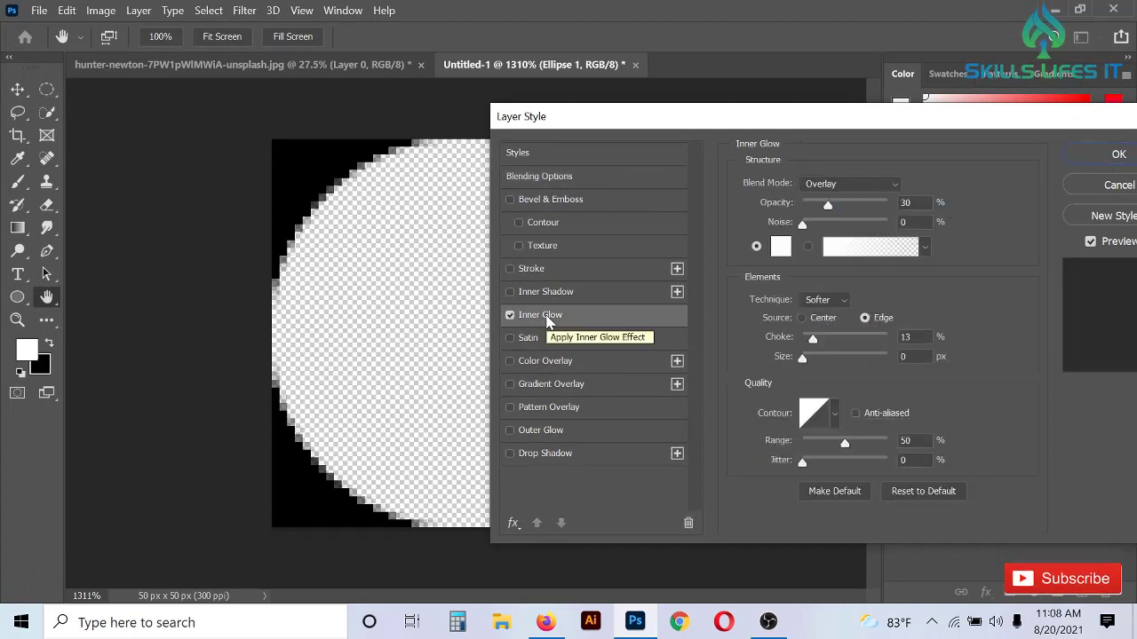
left_click(871, 183)
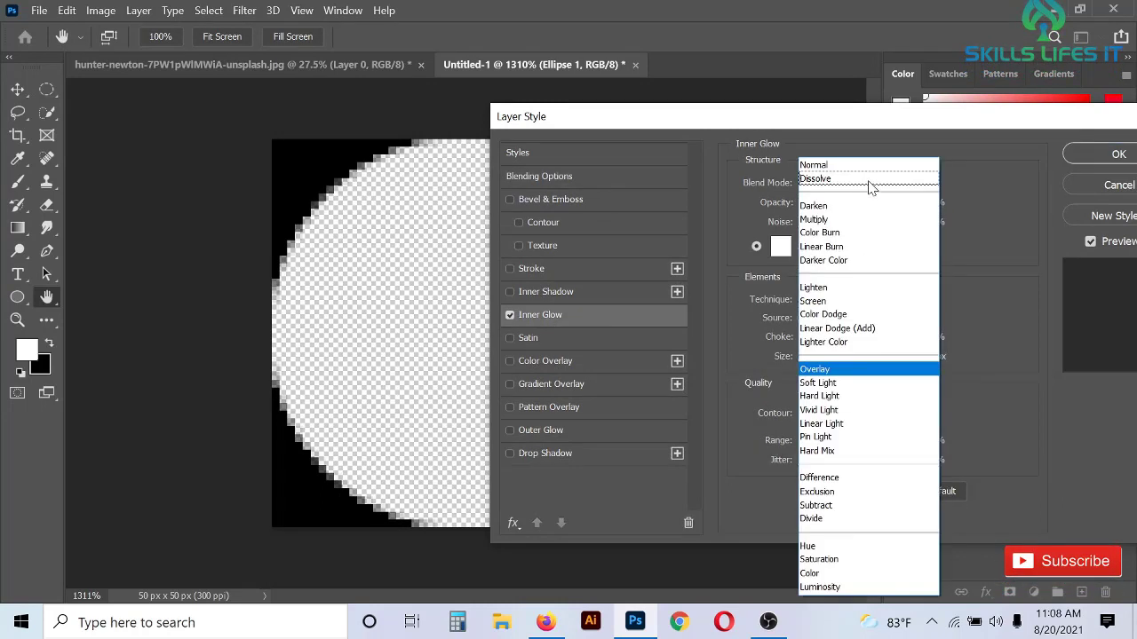
left_click(872, 168)
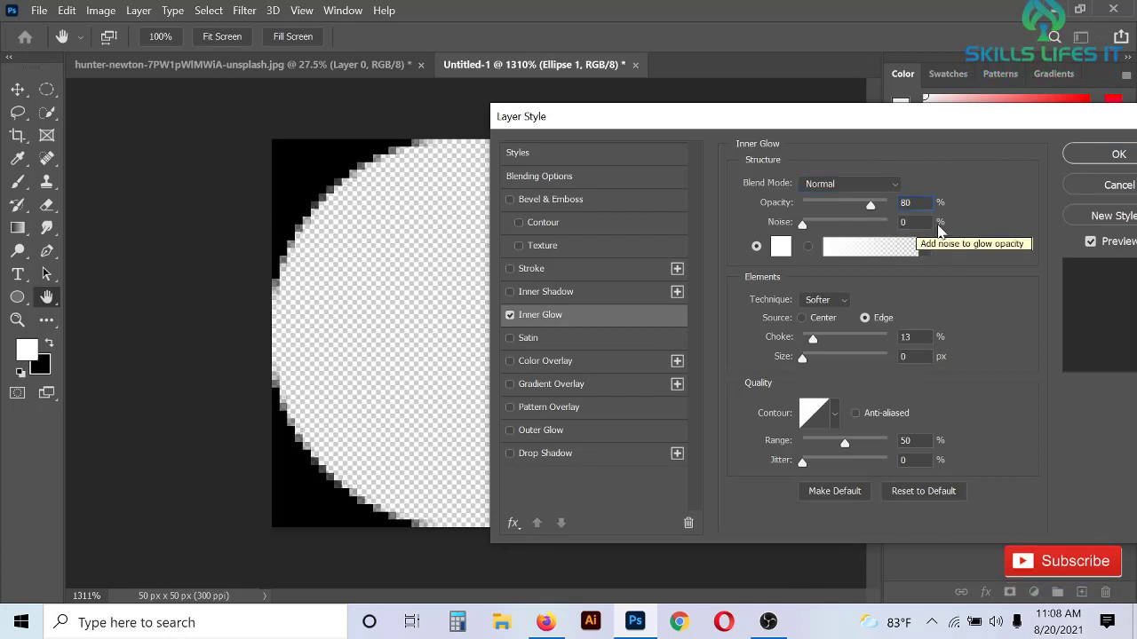
Change the starting colour stop of the Inner Glow gradient to black (000000).
left_click(839, 250)
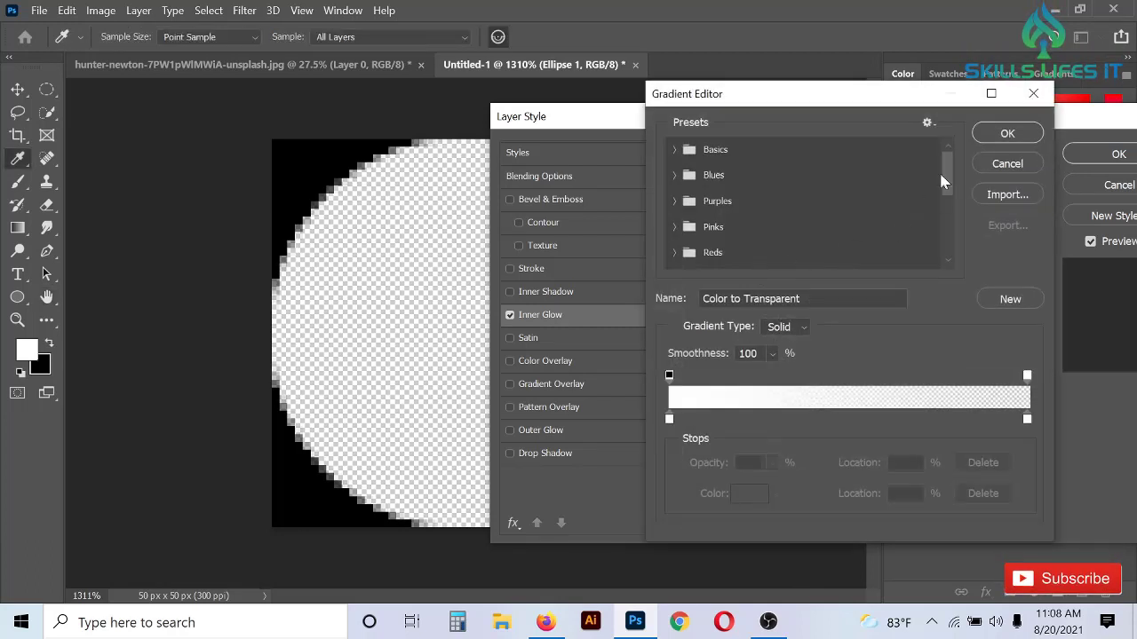
left_click(669, 420)
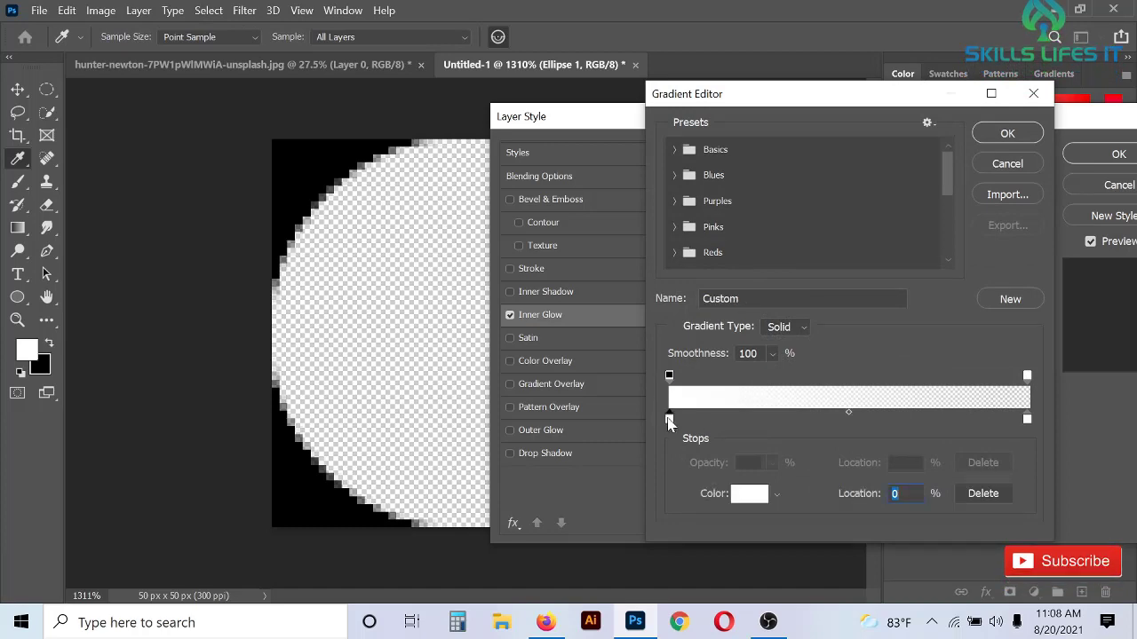
double_click(669, 420)
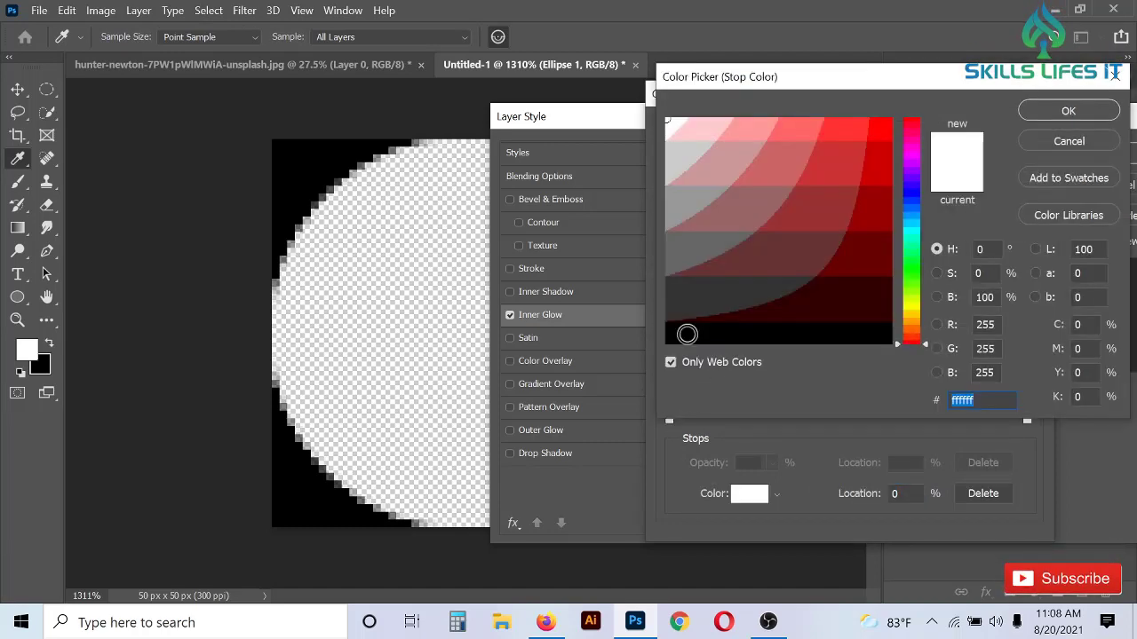
left_click(686, 334)
left_click(1069, 111)
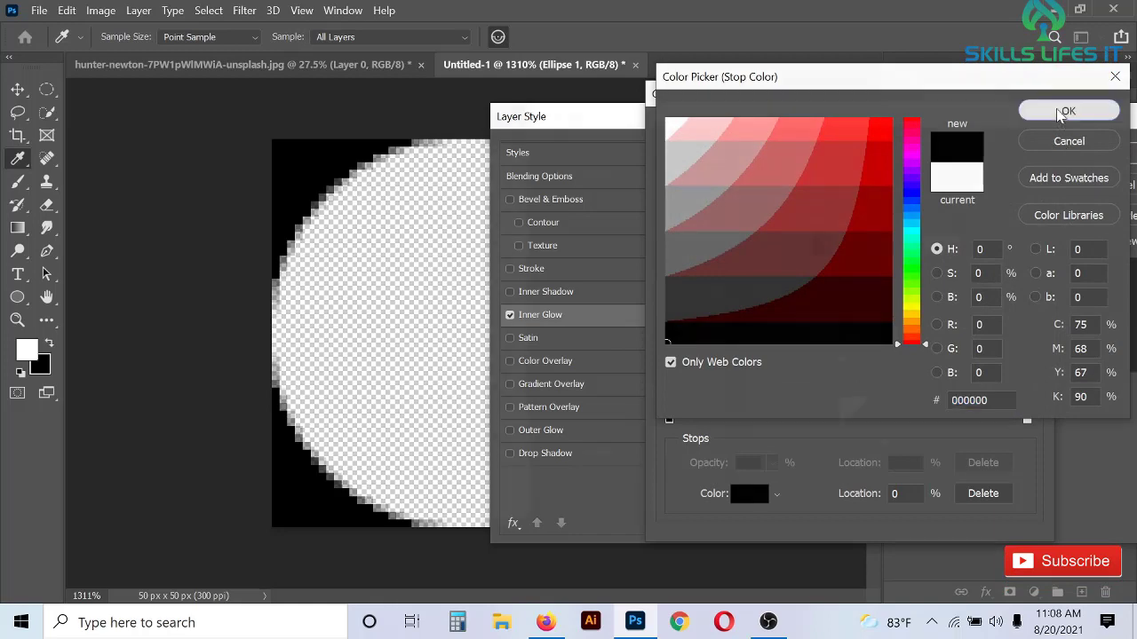
left_click(1008, 129)
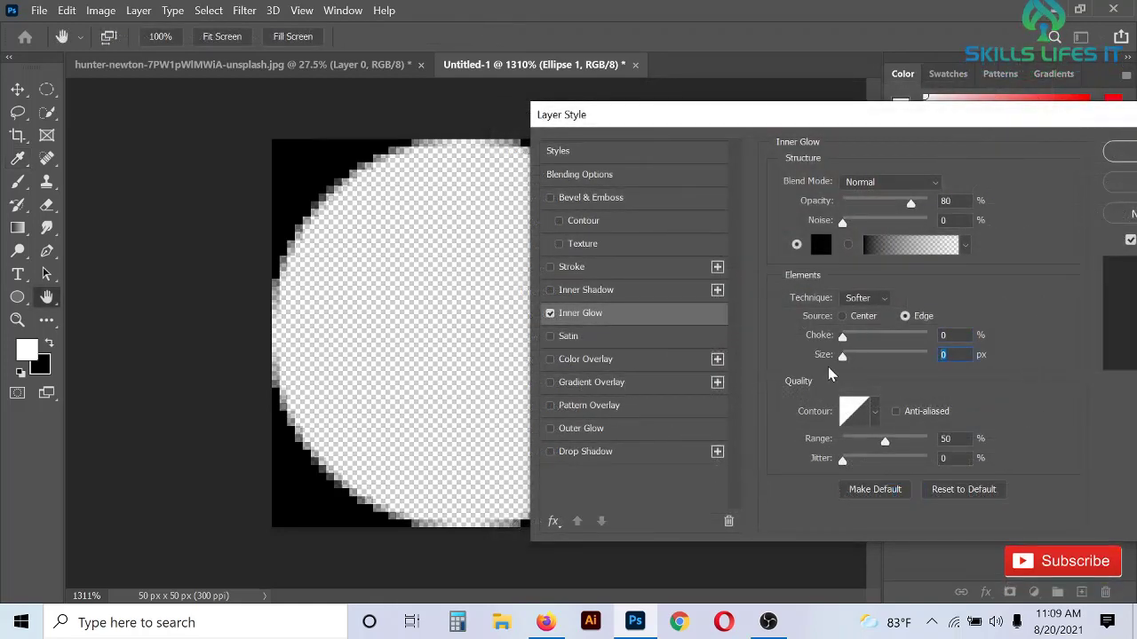
Set the Inner Glow choke to 0%, size to 25 px and range to 80%, and apply the layer style.
type("25")
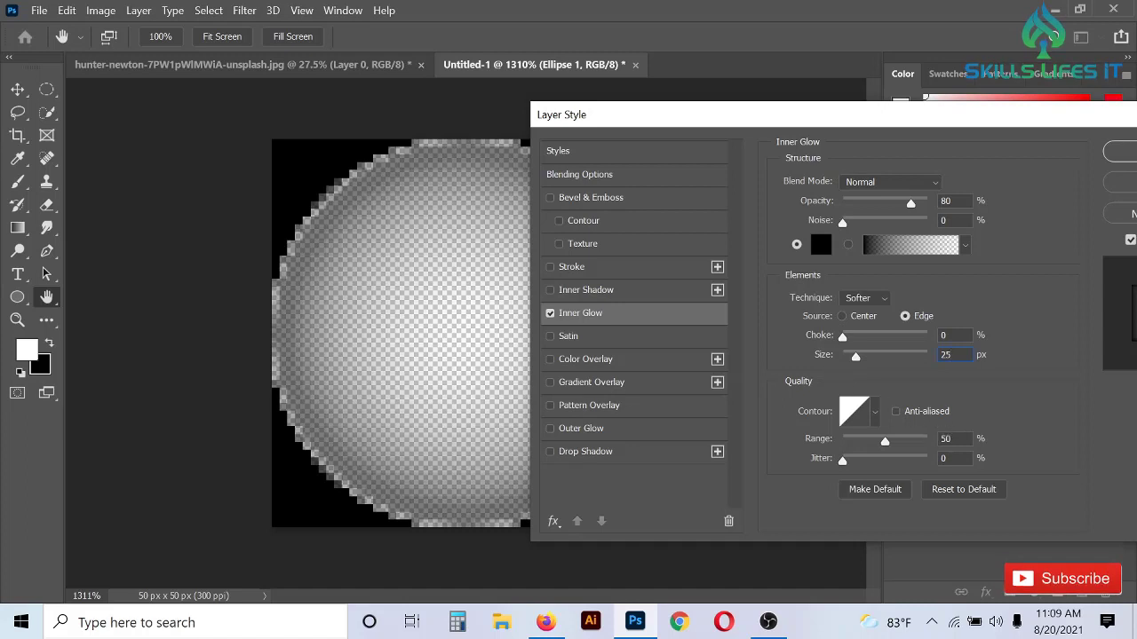
type("80")
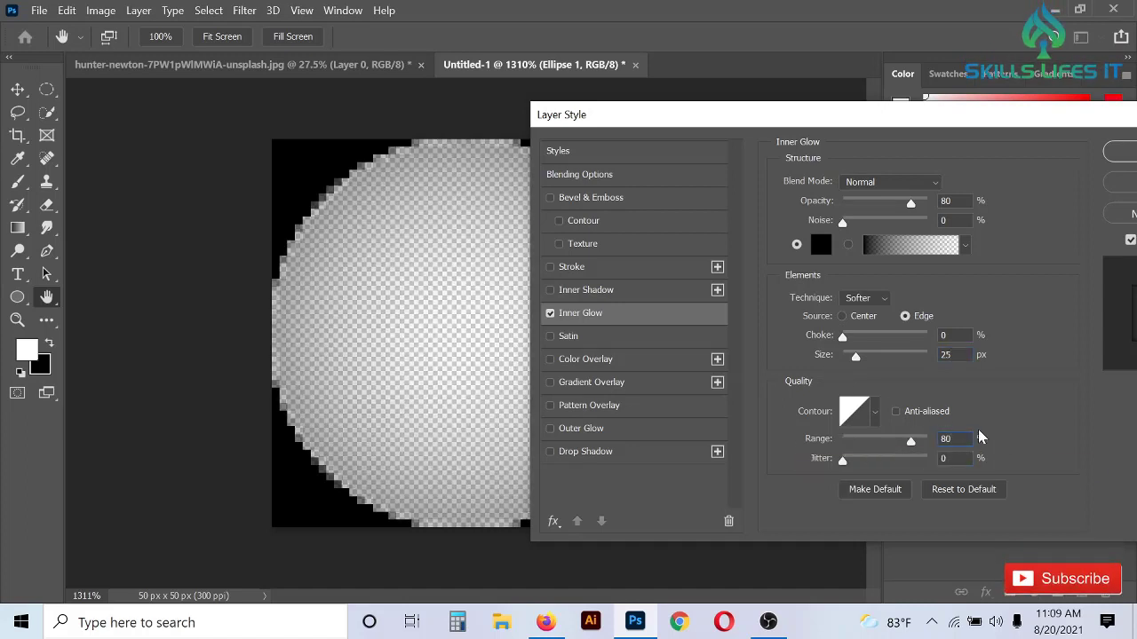
left_click_drag(996, 128, 879, 126)
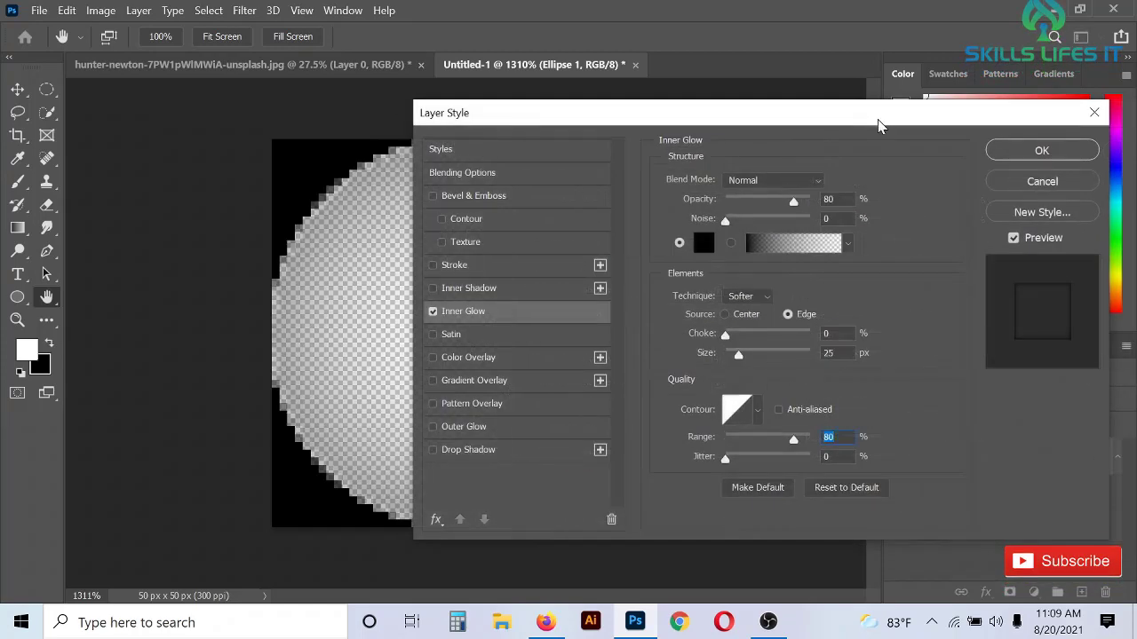
left_click(1004, 156)
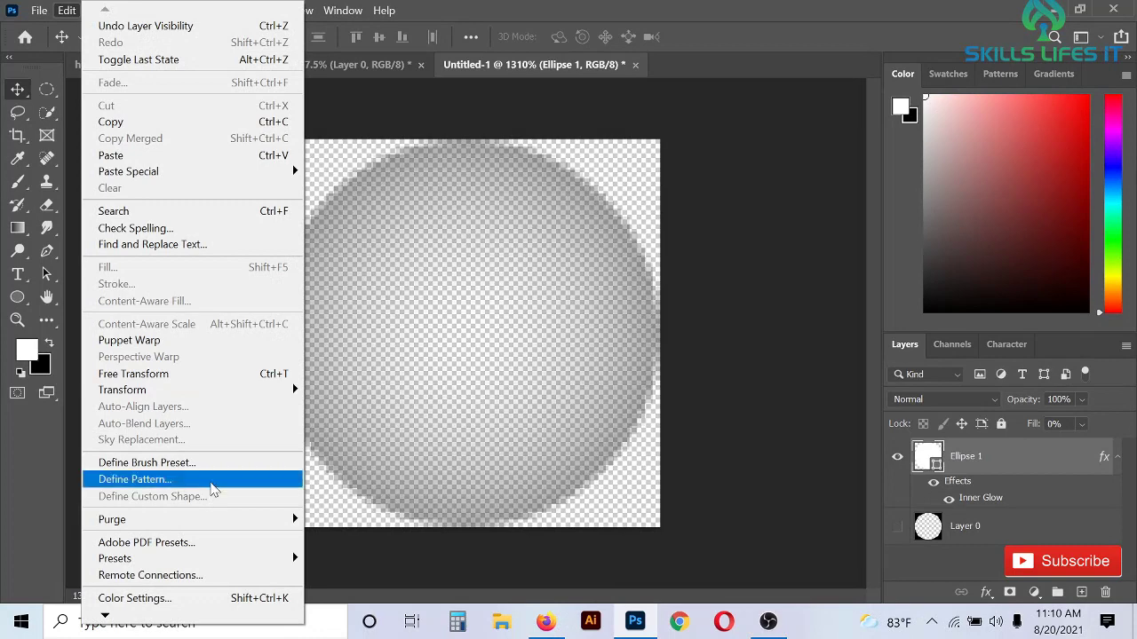
With Layer 0 hidden, define the inner-glow circle as a pattern, keeping the default name.
left_click(211, 485)
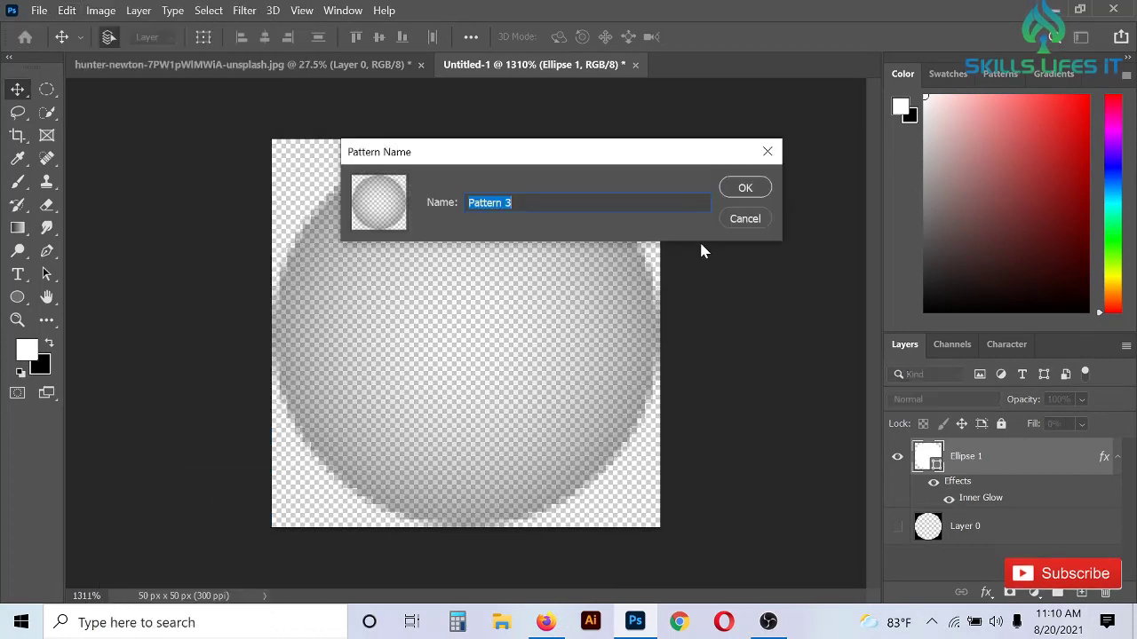
left_click(753, 196)
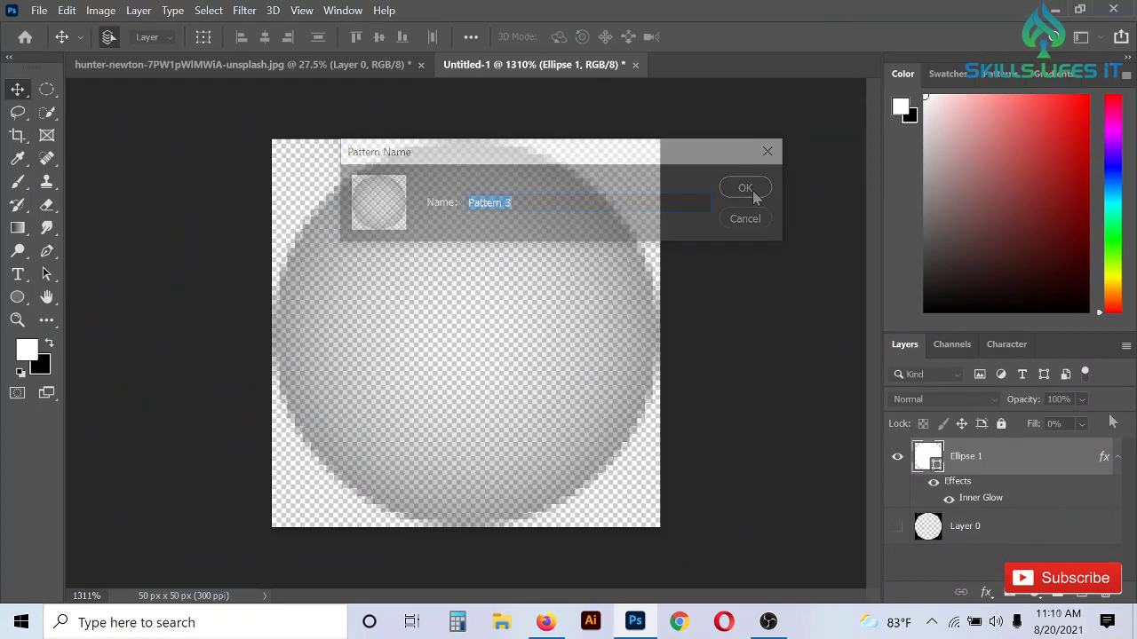
Reopen the layer style of Ellipse 1, turn off Inner Glow and enable Gradient Overlay.
double_click(1117, 468)
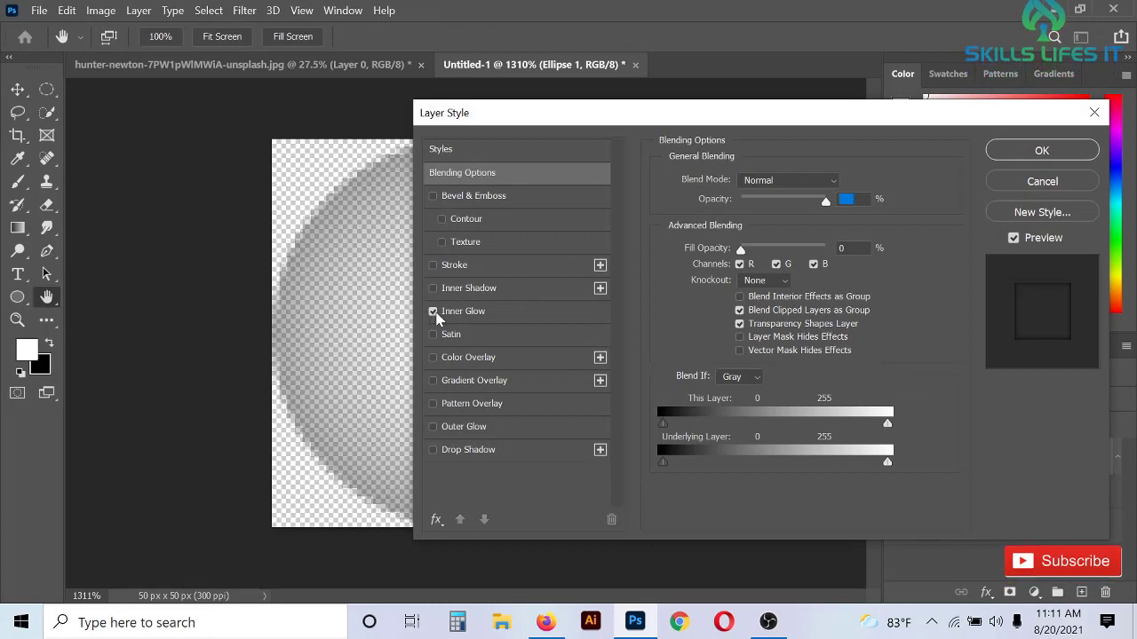
left_click(435, 314)
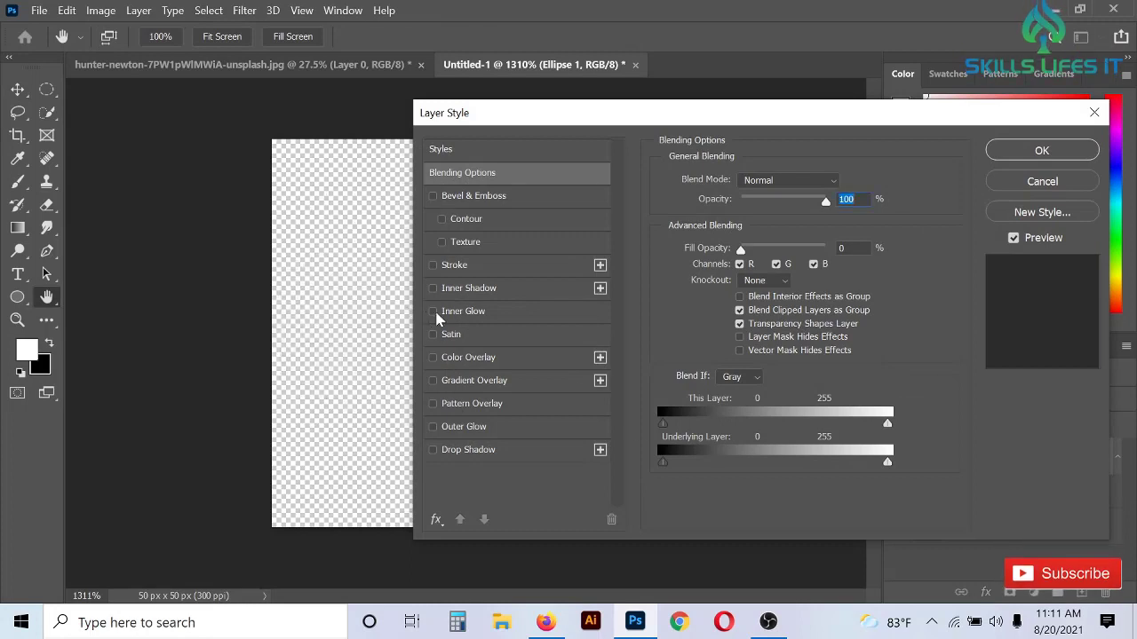
left_click(490, 384)
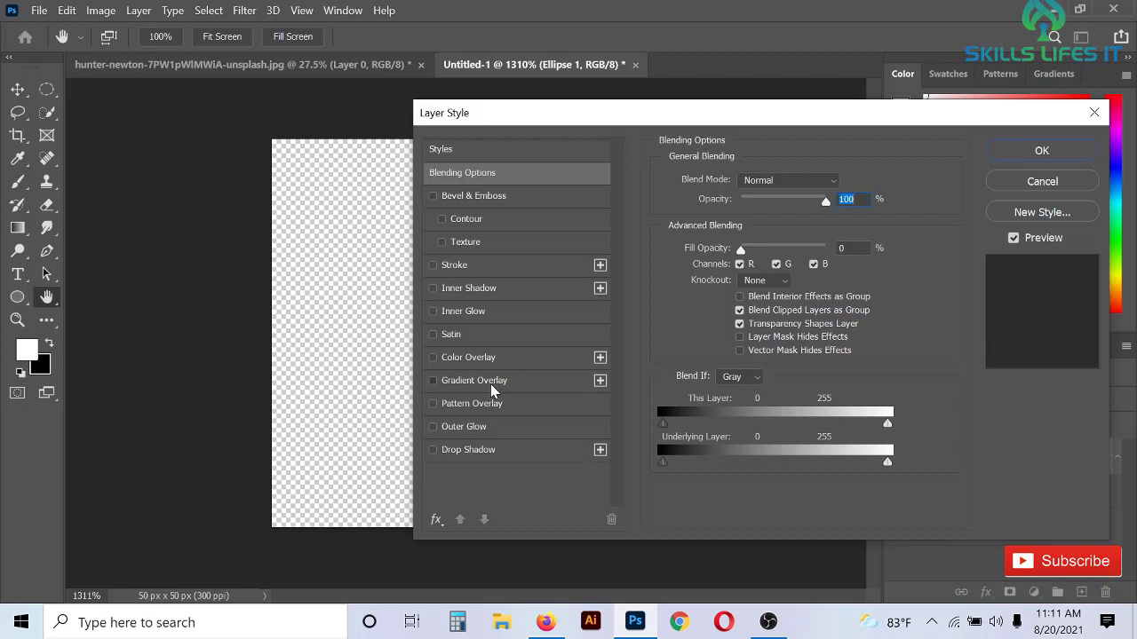
Move the overlay gradient's black colour stop to location 0% and change it to white, fading to transparent.
left_click(766, 224)
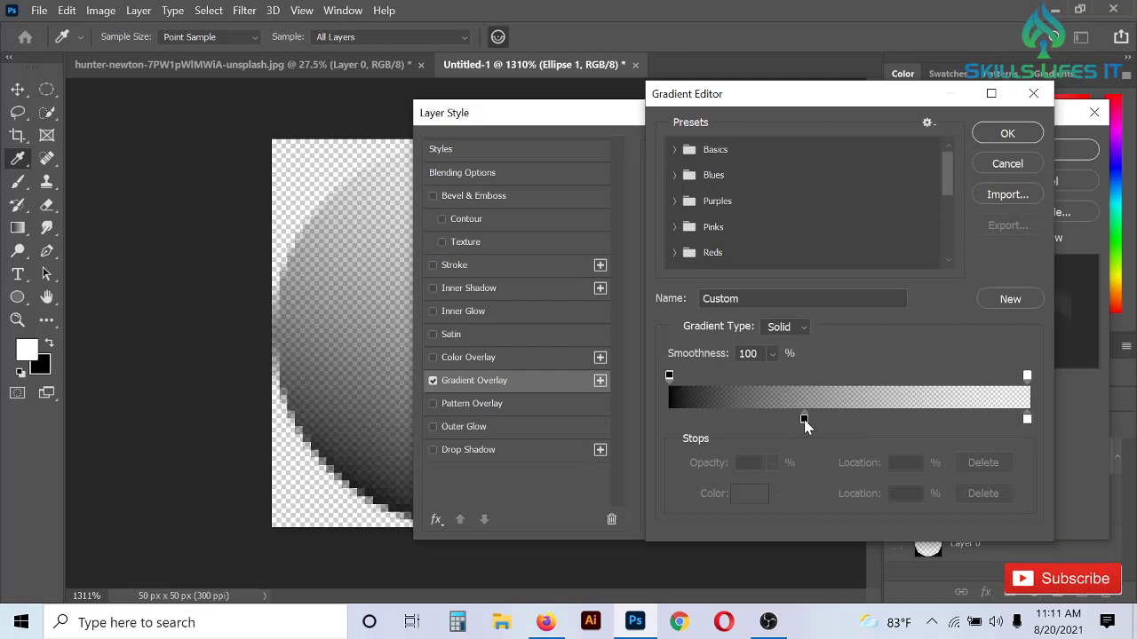
left_click_drag(803, 421, 615, 427)
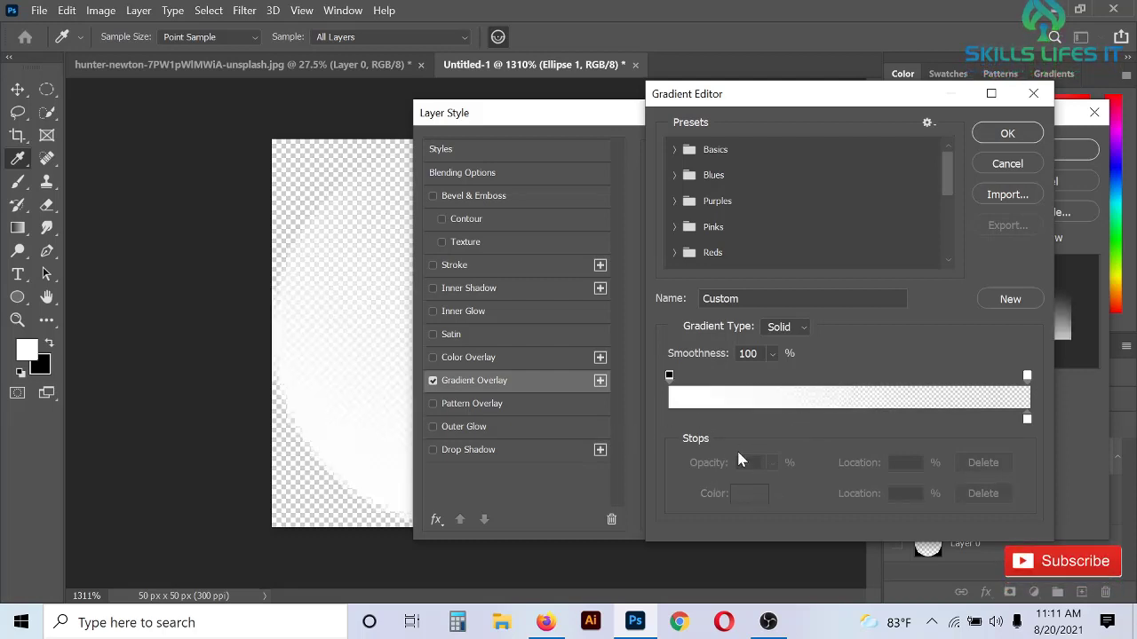
left_click(671, 417)
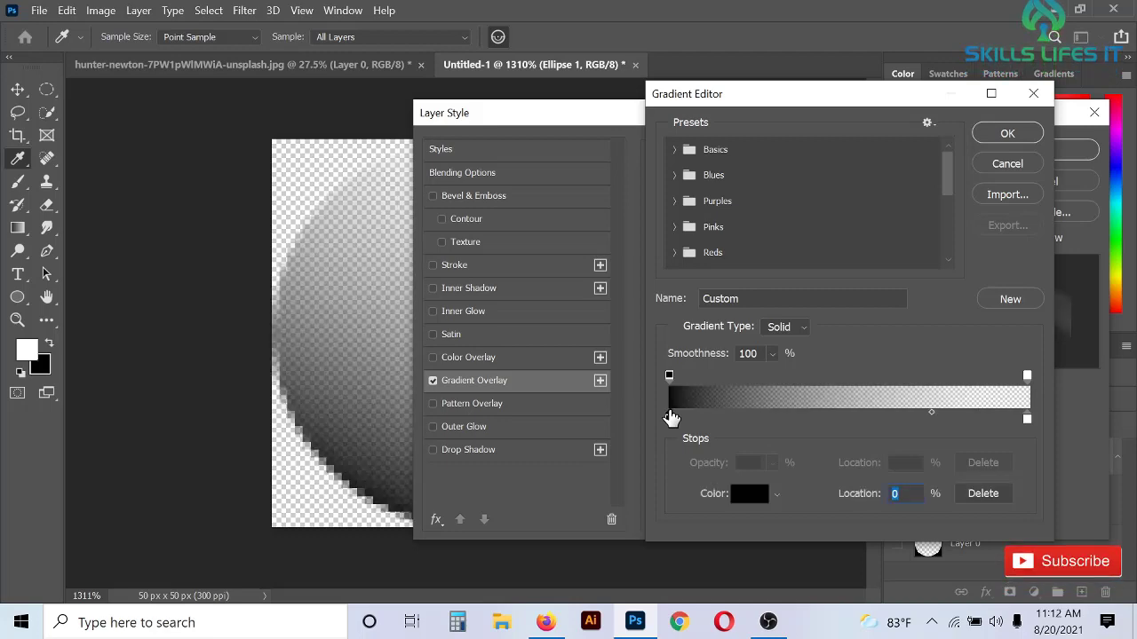
left_click(749, 496)
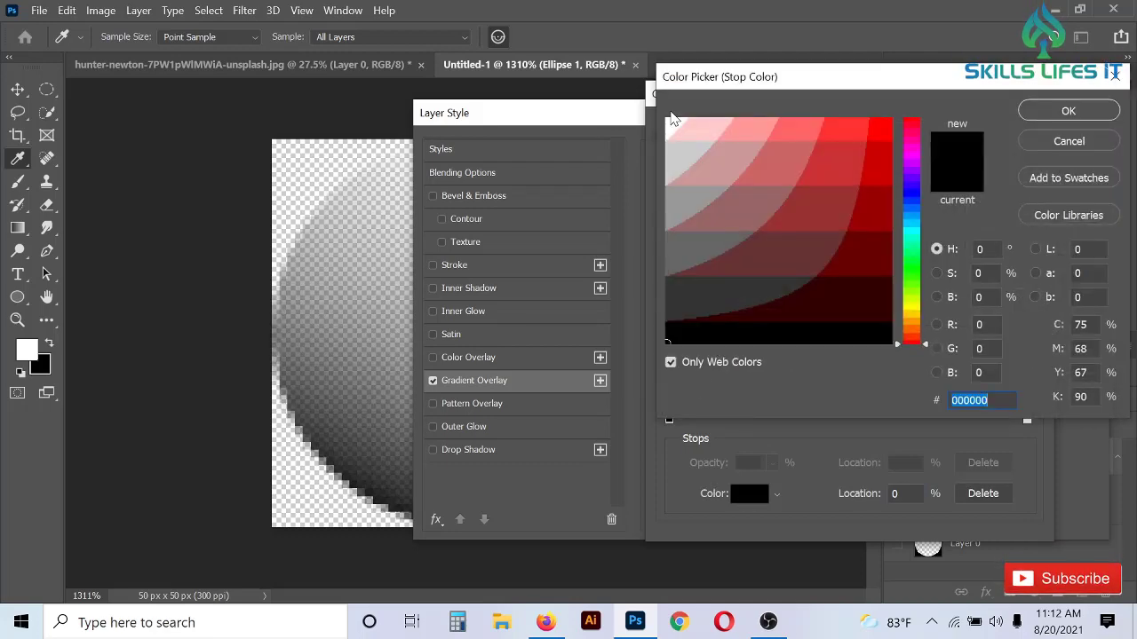
left_click(666, 124)
left_click(1065, 112)
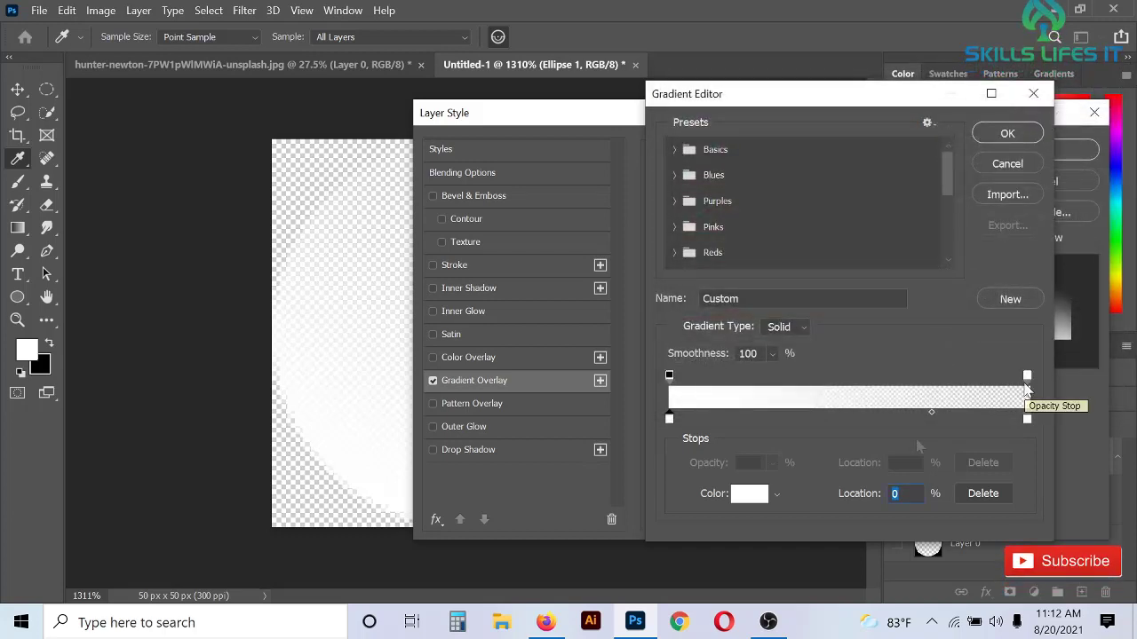
left_click(1007, 133)
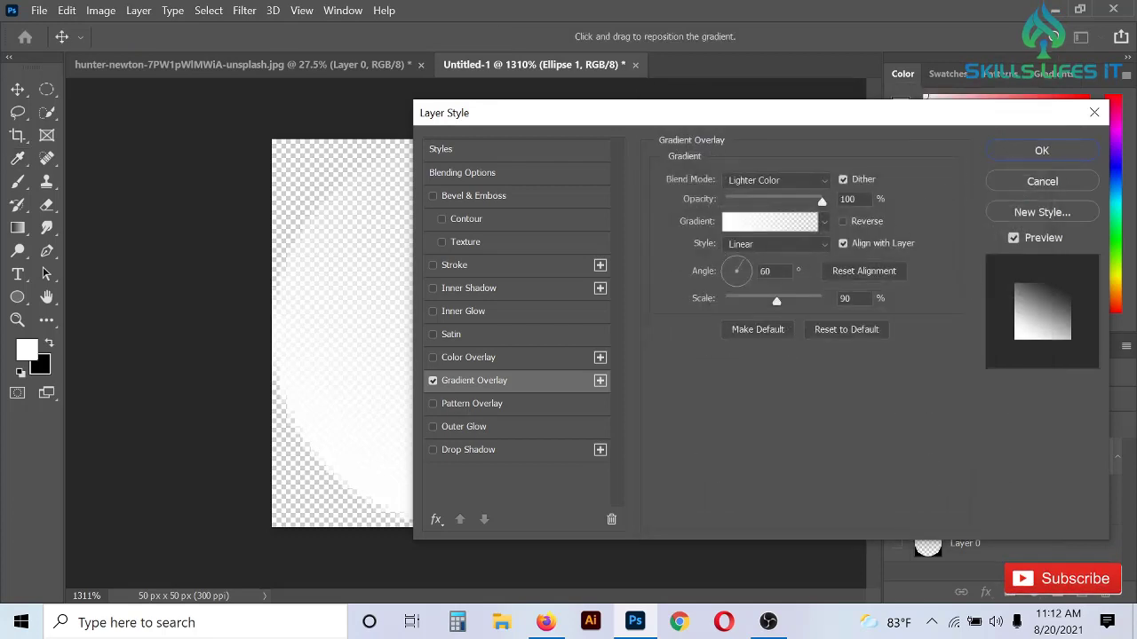
Set the Gradient Overlay to Normal blend mode, Radial style, 90° angle and 80% scale, and apply it.
left_click_drag(854, 299, 814, 299)
type("80")
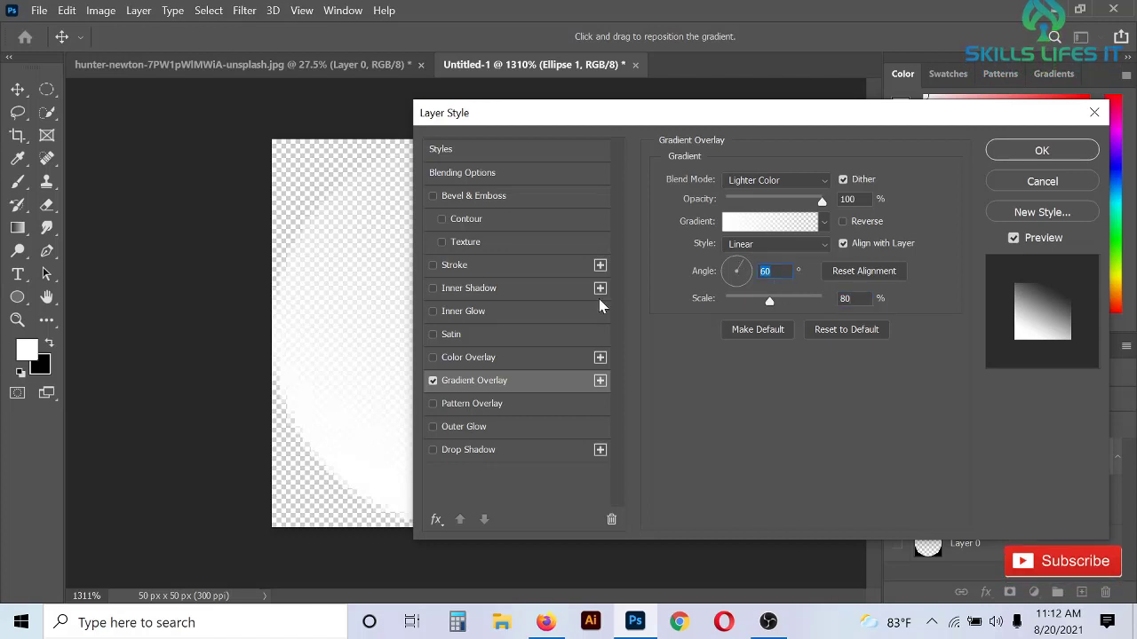
type("90")
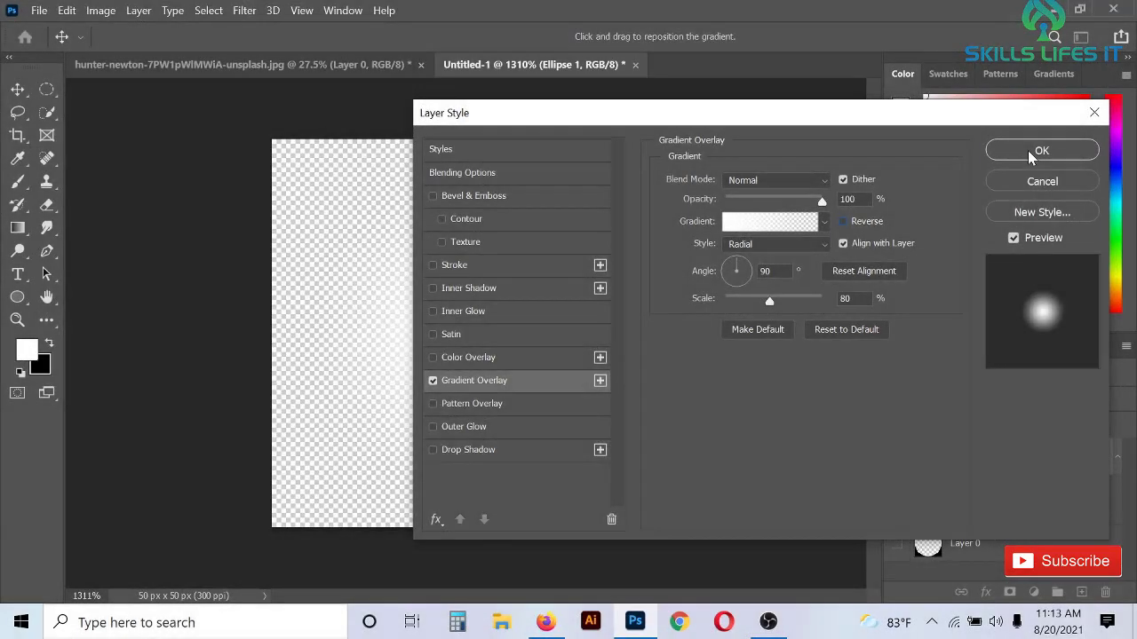
left_click(1031, 151)
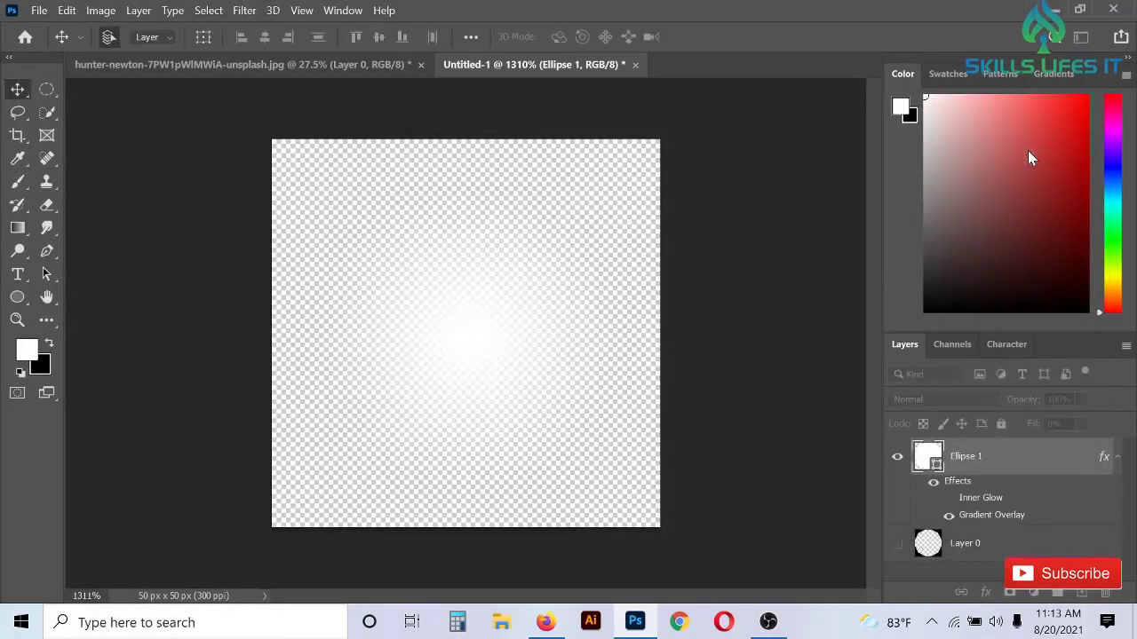
Make Layer 0 visible again beneath the radial gradient circle.
left_click(897, 543)
left_click(897, 544)
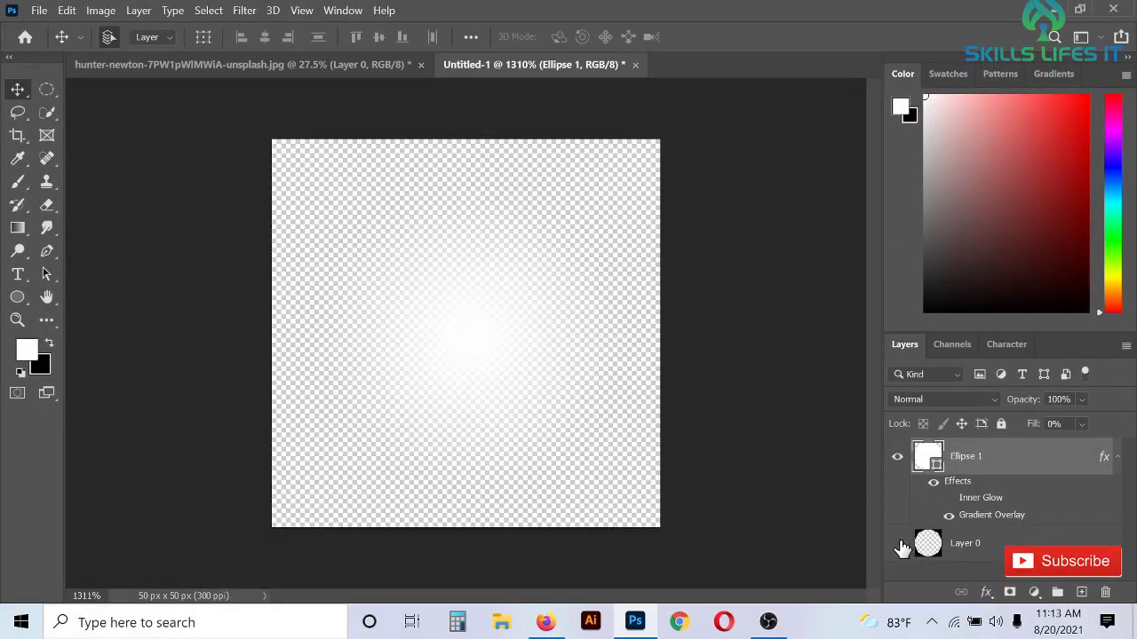
left_click(894, 546)
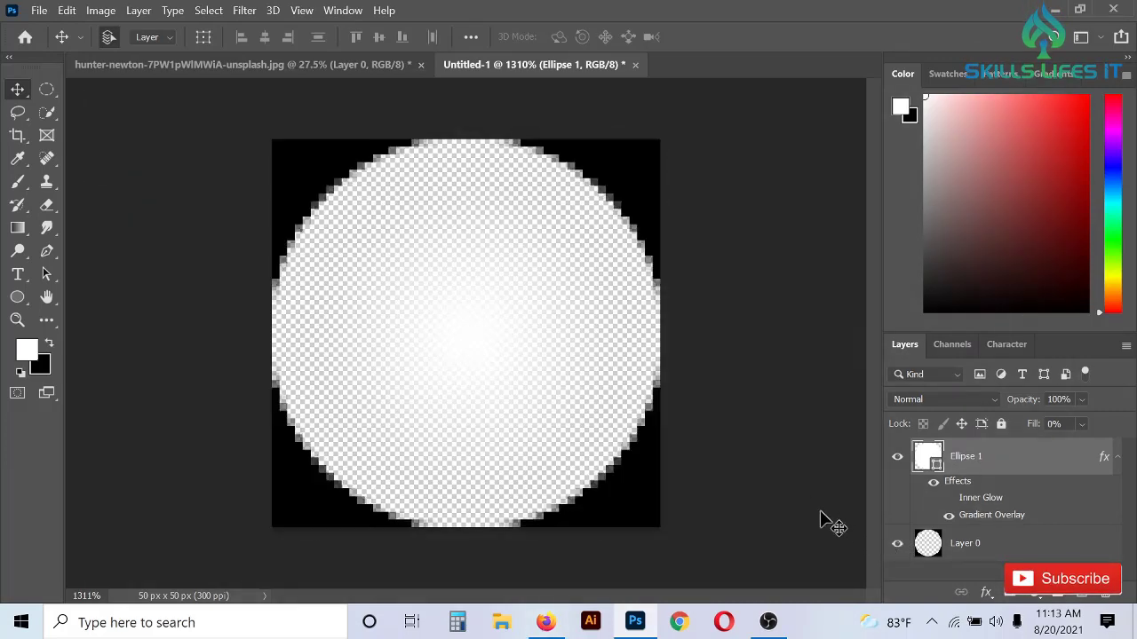
Define the radial gradient circle with black corners as a pattern named Pattern 4.
left_click(66, 12)
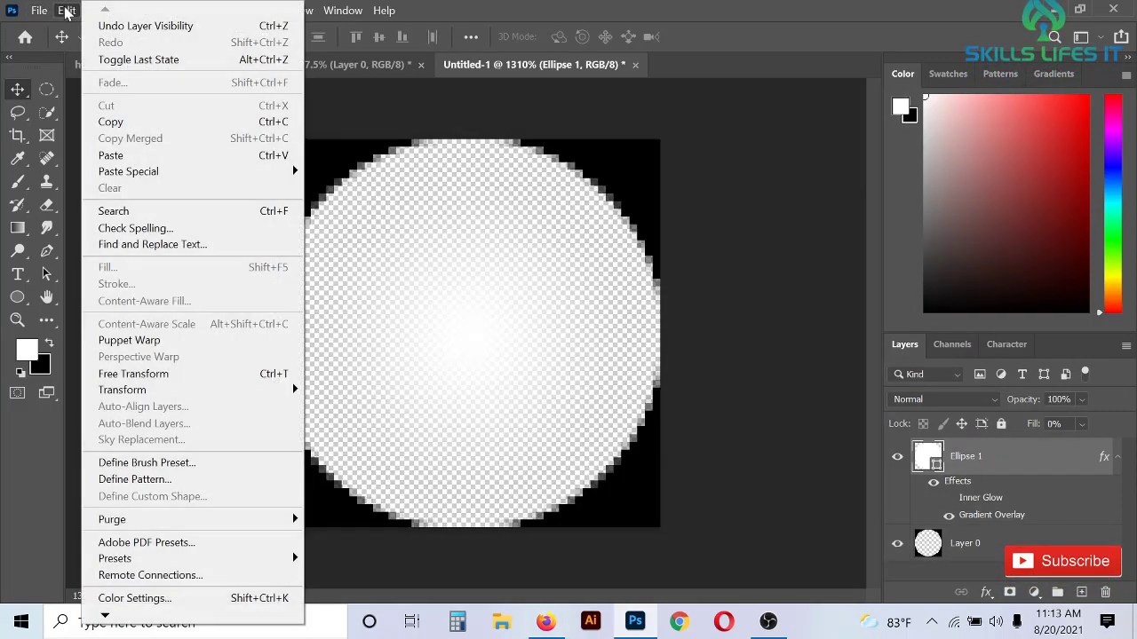
left_click(204, 481)
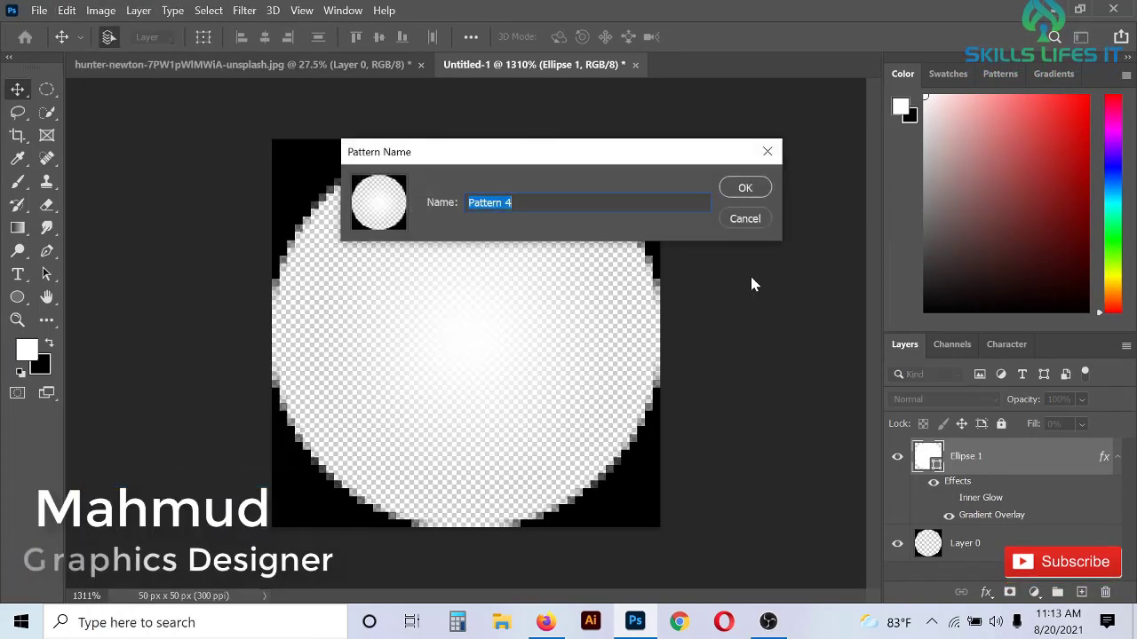
left_click(744, 187)
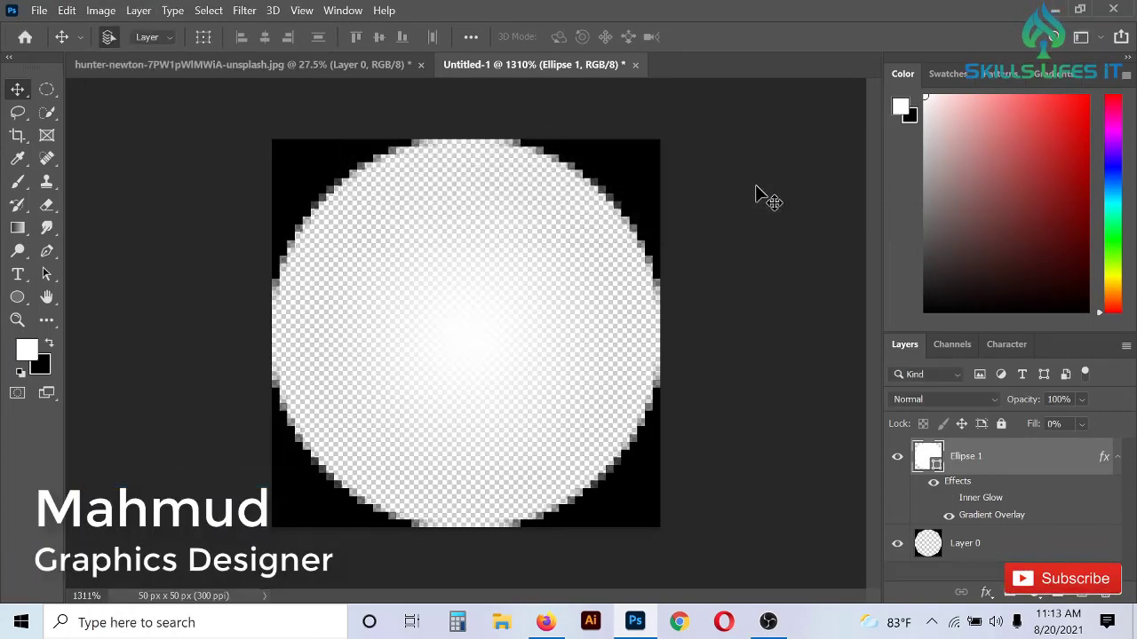
Hide Layer 0 and define the remaining radial highlight as a pattern named Pattern 5.
left_click(897, 543)
left_click(64, 11)
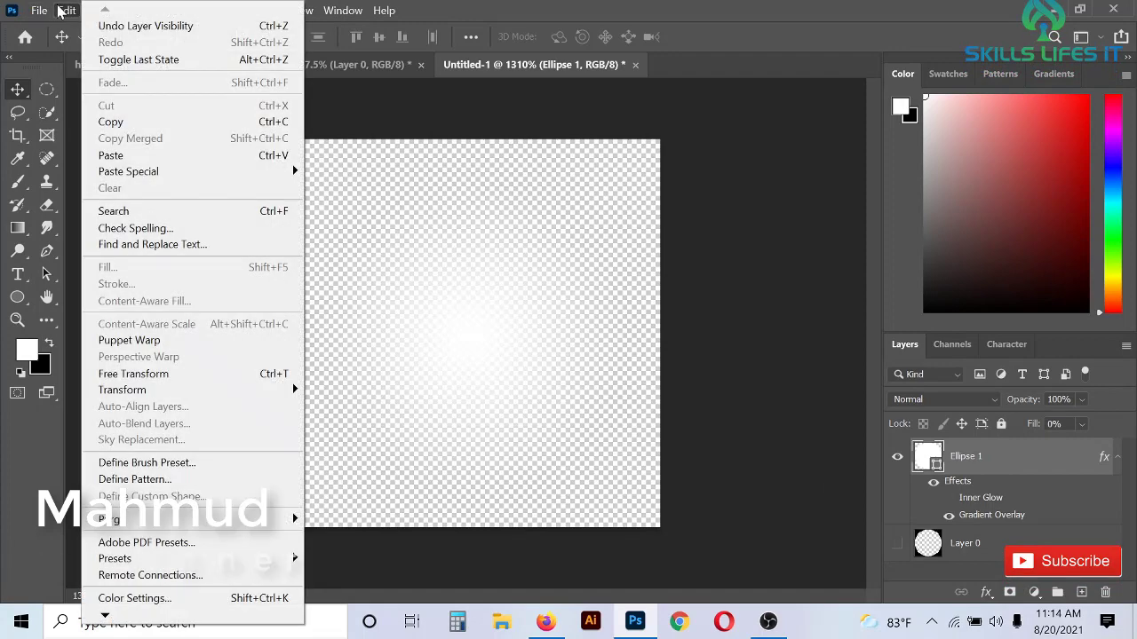
left_click(135, 479)
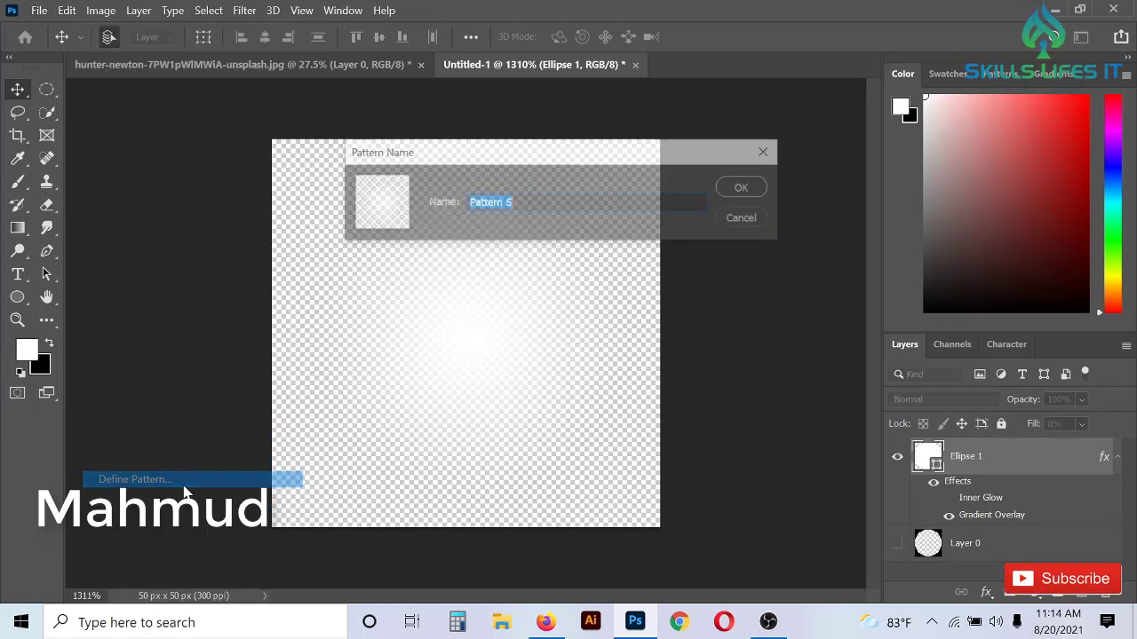
left_click(744, 188)
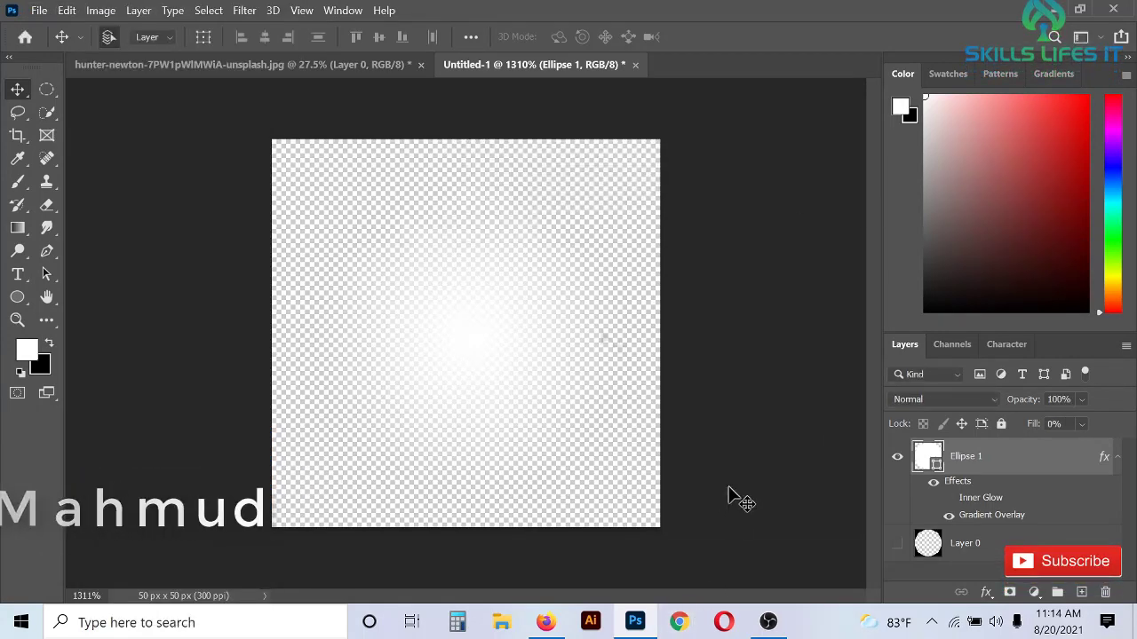
Create a new 3000 x 2000 px RGB document at 300 pixels/inch with a black background.
left_click(162, 66)
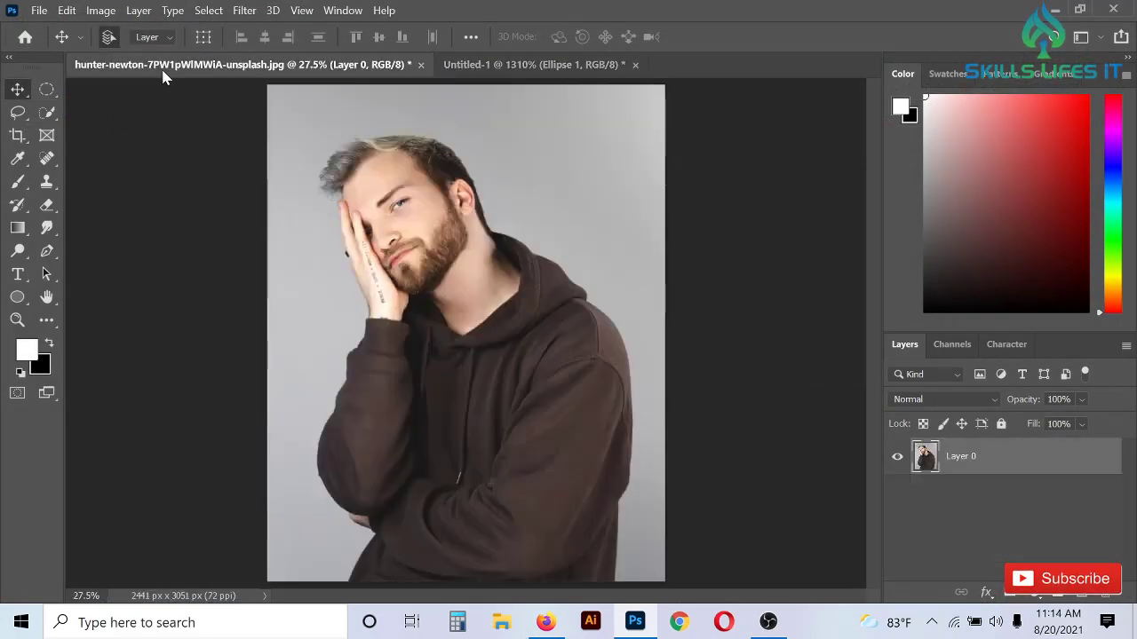
left_click(500, 63)
left_click(39, 10)
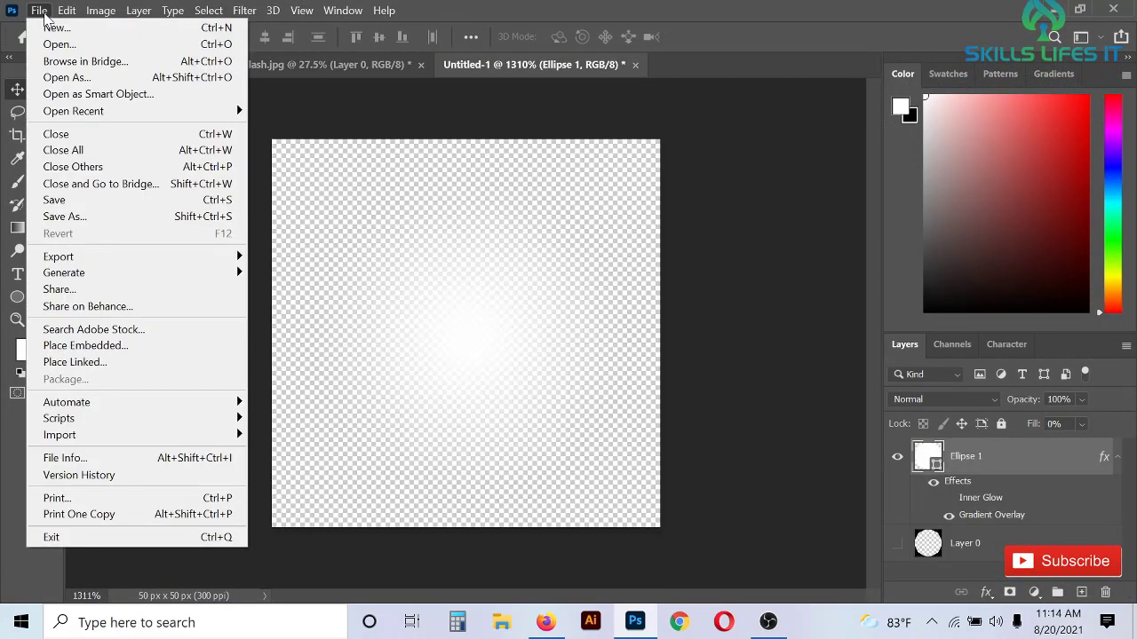
left_click(55, 29)
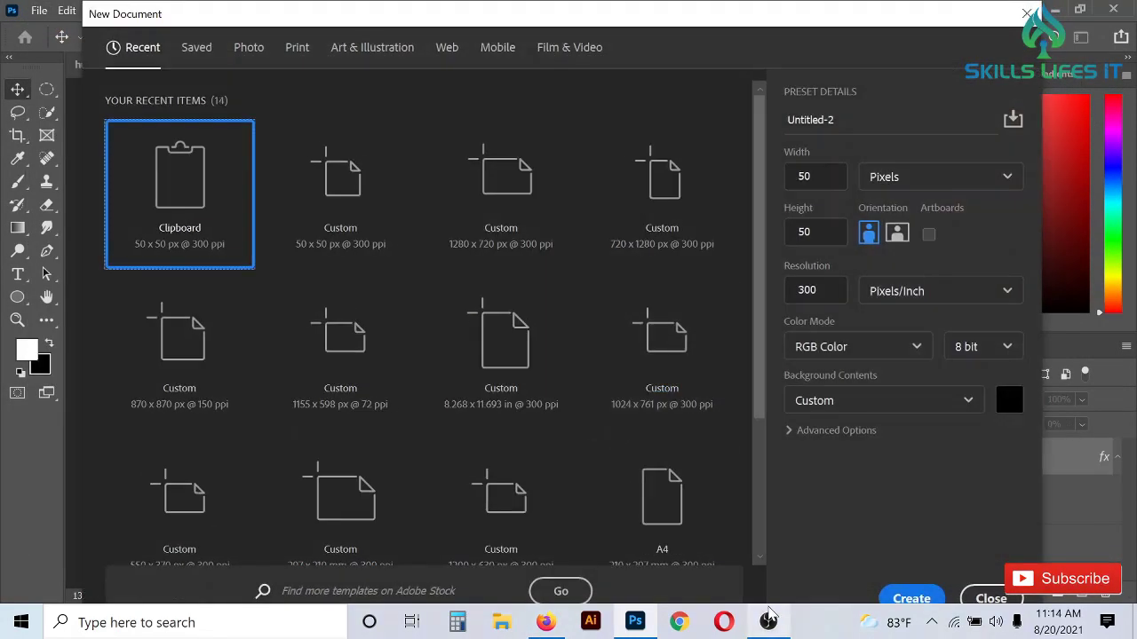
left_click(768, 621)
left_click(766, 626)
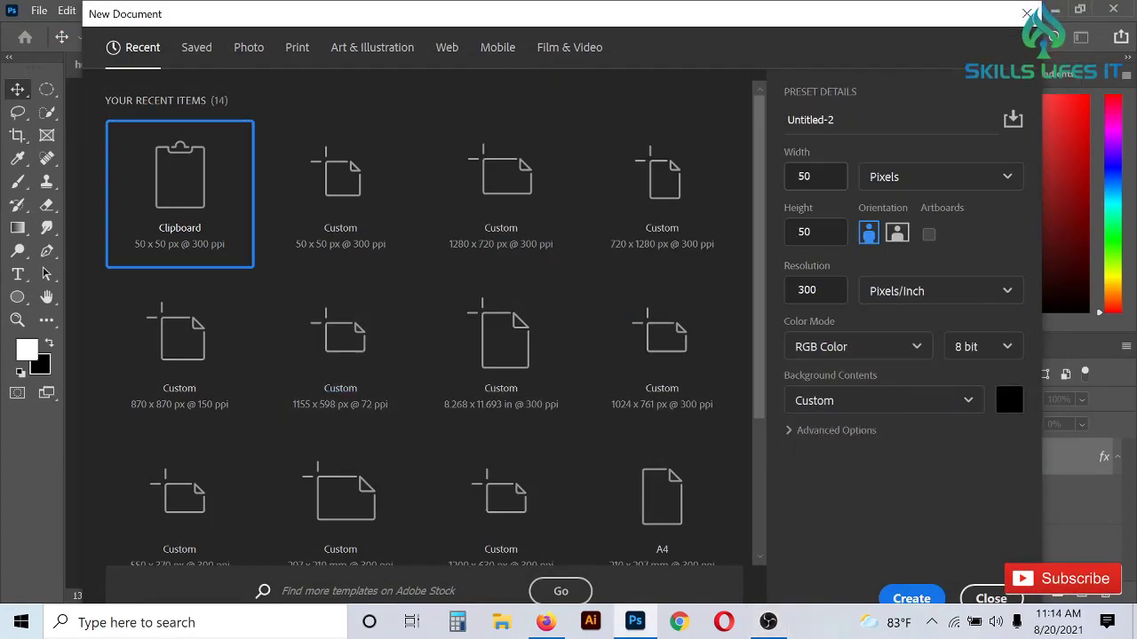
left_click(645, 217)
type("3000")
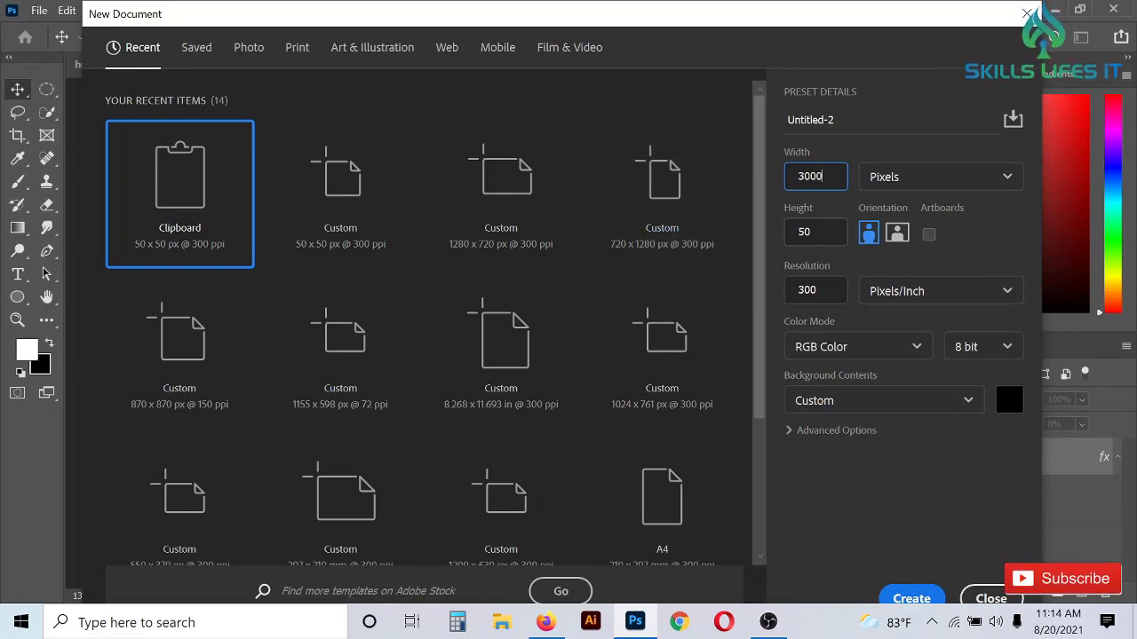
key("Tab")
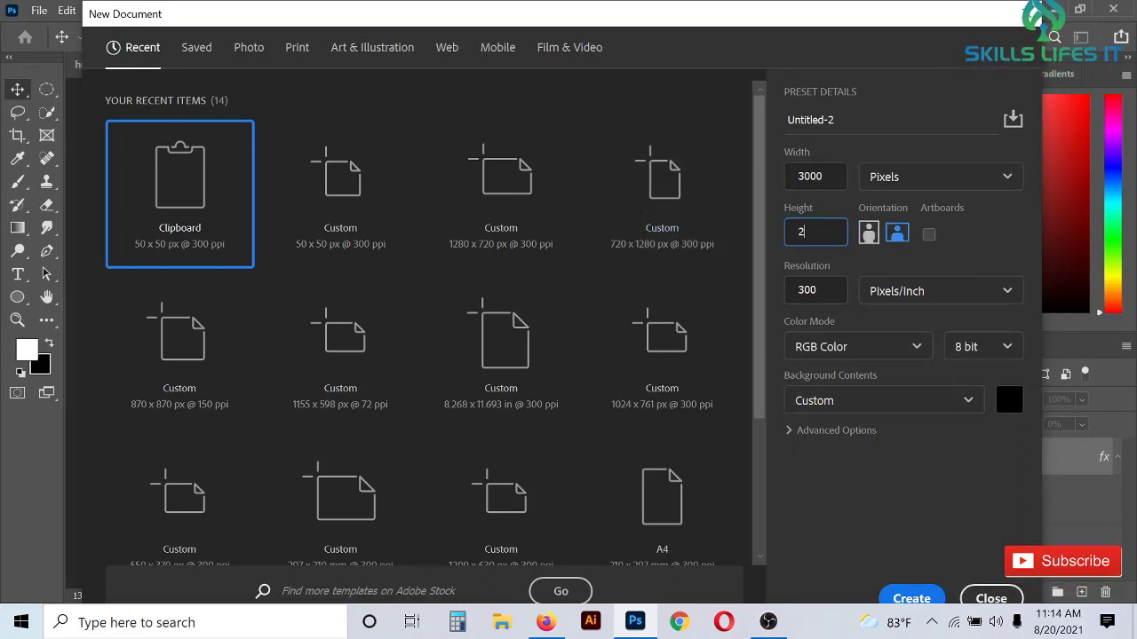
left_click(927, 597)
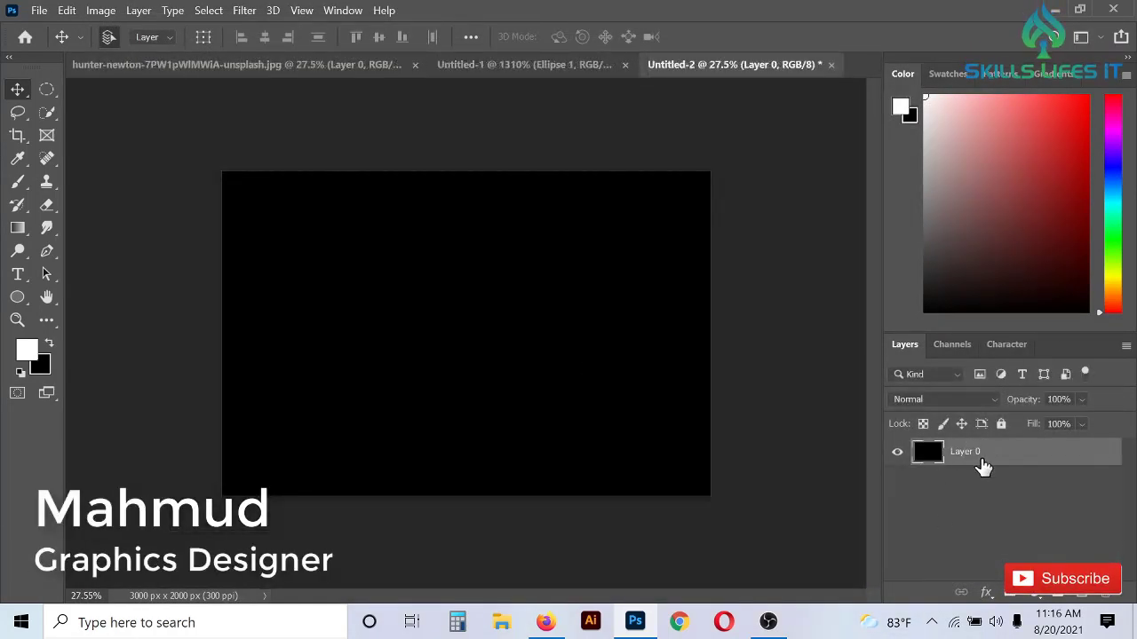
Convert the black Layer 0 to a smart object and open its contents for editing.
right_click(983, 466)
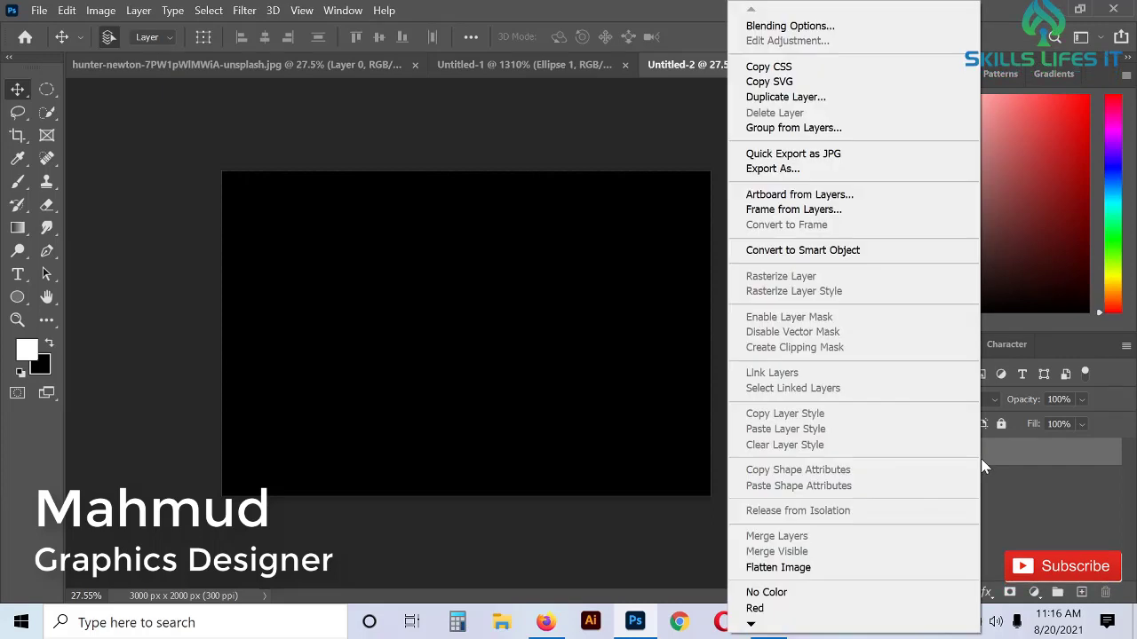
left_click(831, 251)
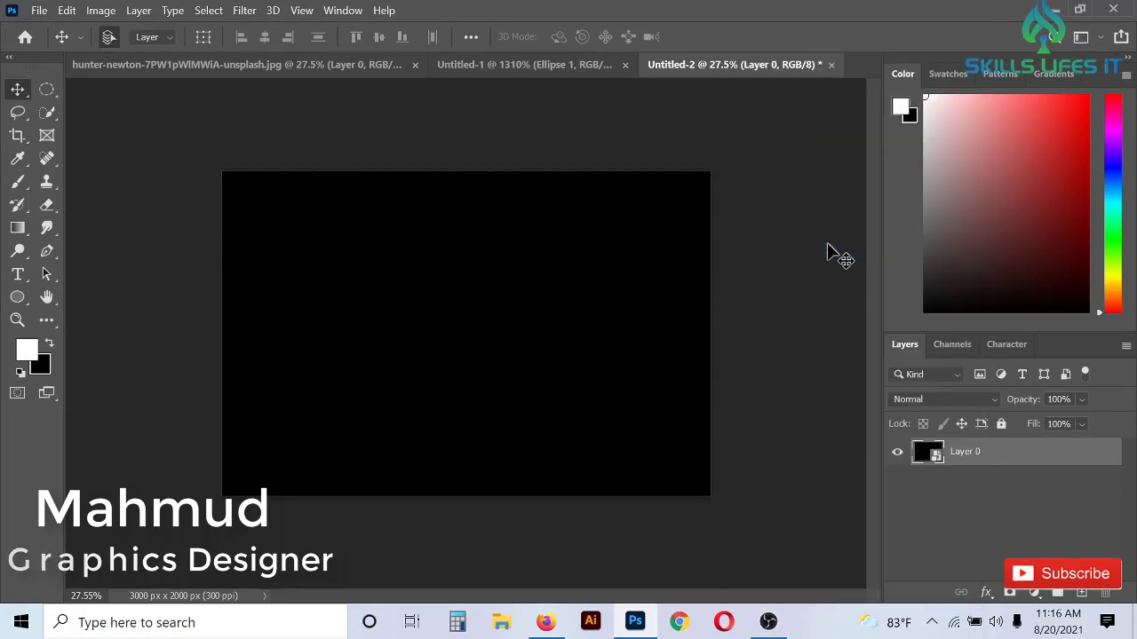
double_click(928, 455)
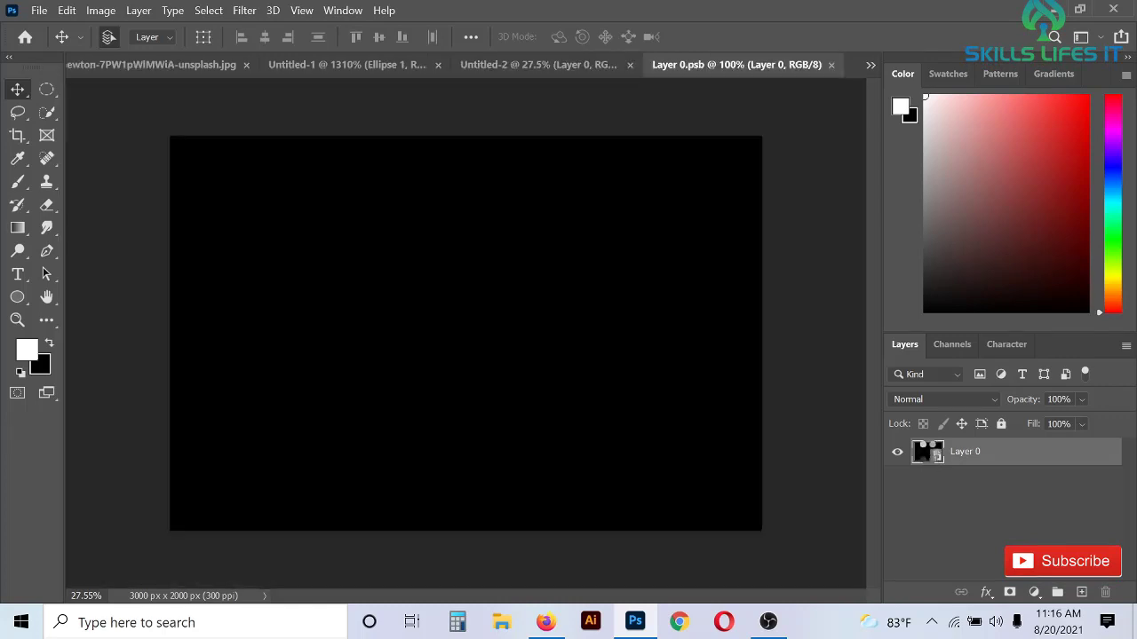
Bring the portrait from the hunter-newton photo document into the Layer 0.psb smart object as a new layer.
left_click(169, 69)
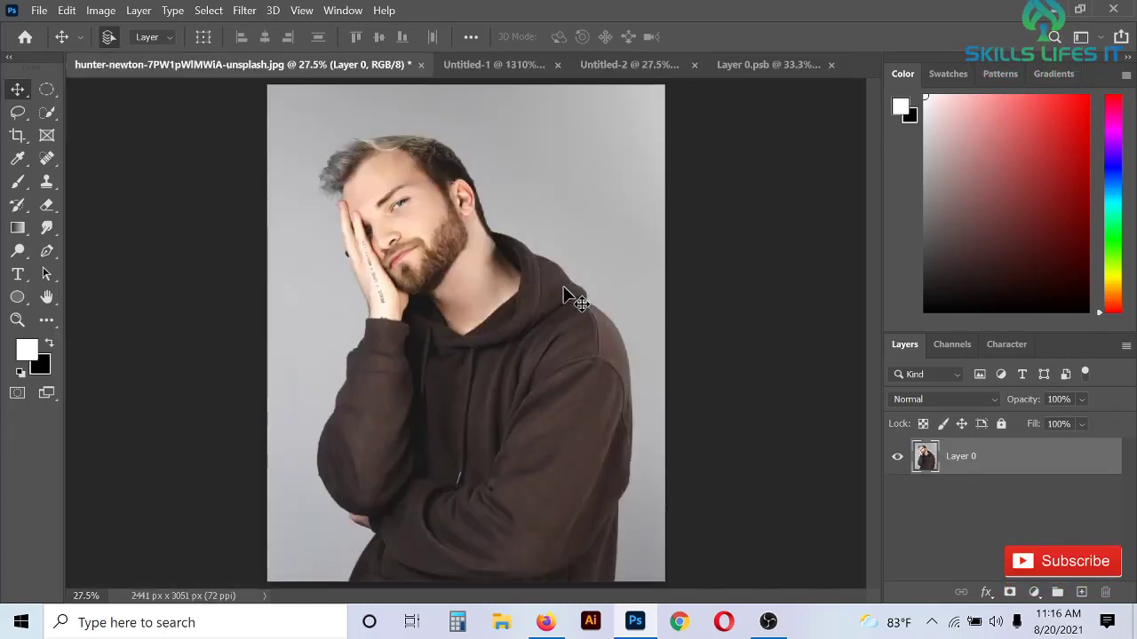
left_click_drag(565, 290, 454, 371)
scroll(657, 341, "down", 1)
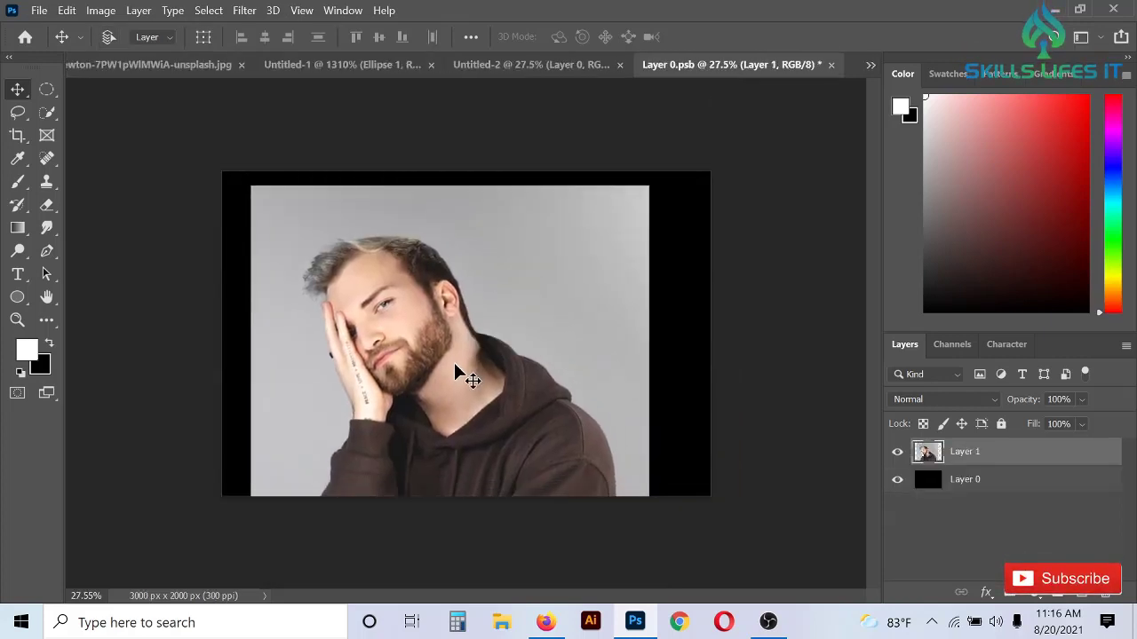
Scale the portrait layer to about 172.8% and position it so the face fills the canvas.
key("ctrl+t")
left_click_drag(447, 187, 448, 24)
left_click_drag(533, 262, 610, 417)
mouse_move(192, 523)
left_mouse_down()
mouse_move(160, 520)
mouse_move(178, 522)
left_mouse_up()
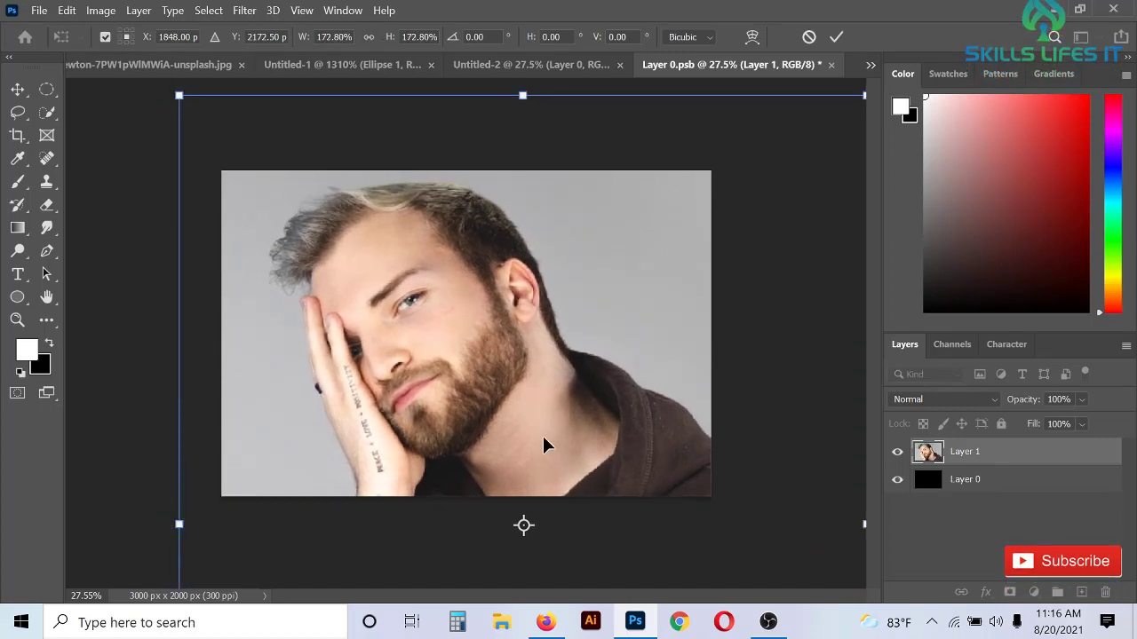
left_click_drag(542, 447, 546, 444)
key("Return")
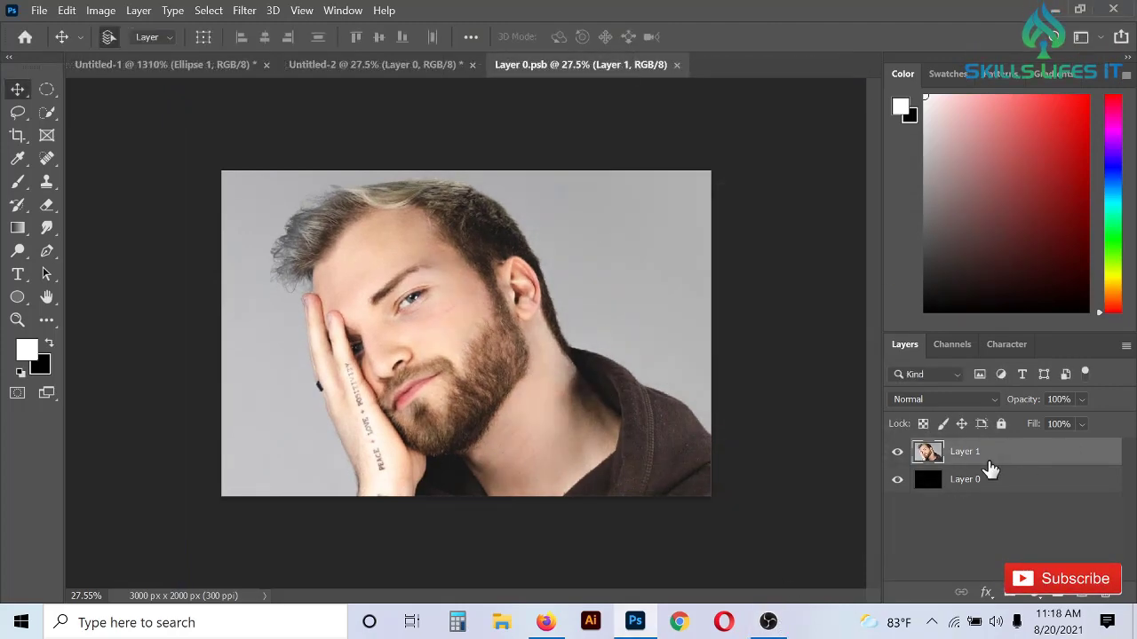
Switch back to the Untitled-2 document and duplicate the Layer 0 smart object twice.
left_click(39, 10)
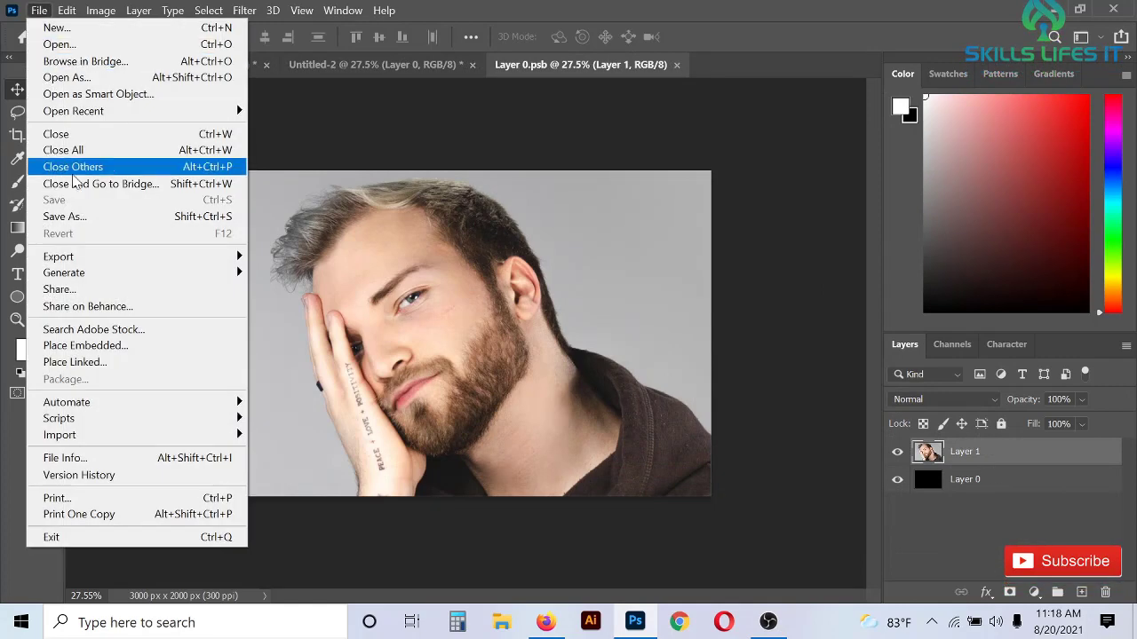
left_click(384, 67)
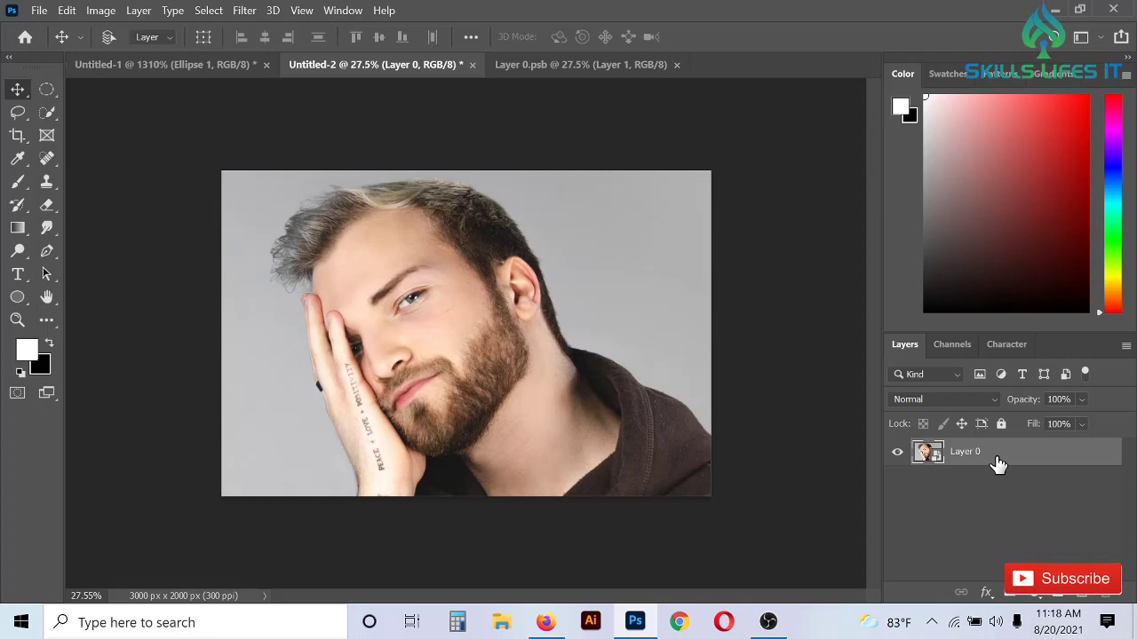
key("ctrl+j")
key("ctrl+j")
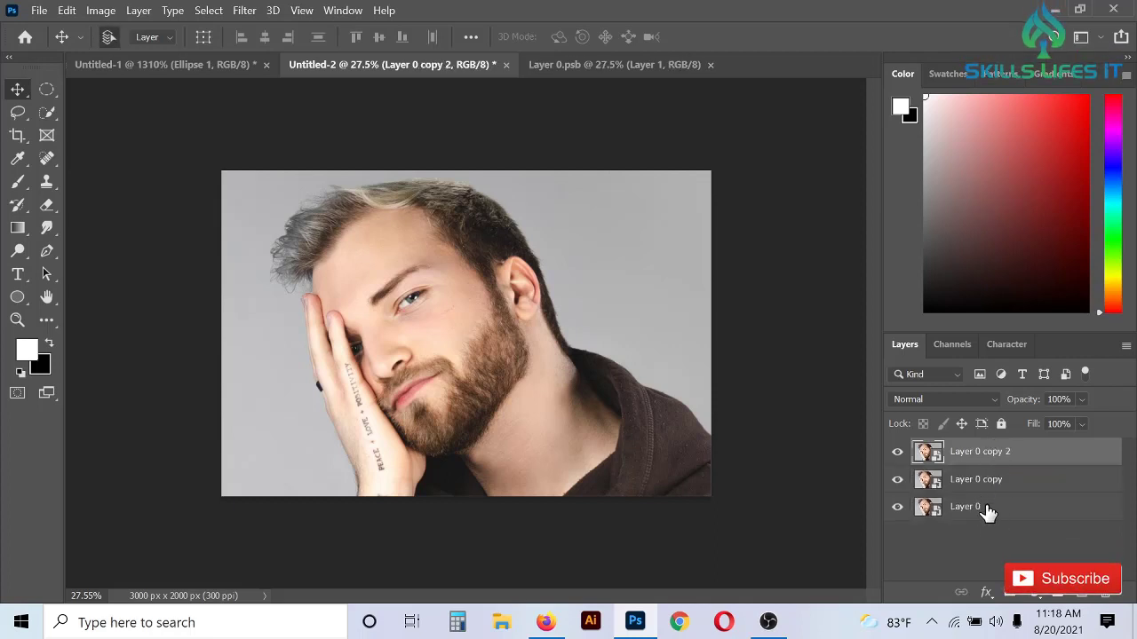
Lower the Fill of Layer 0 copy 2 and Layer 0 copy until their images are fully transparent.
left_click(1015, 484)
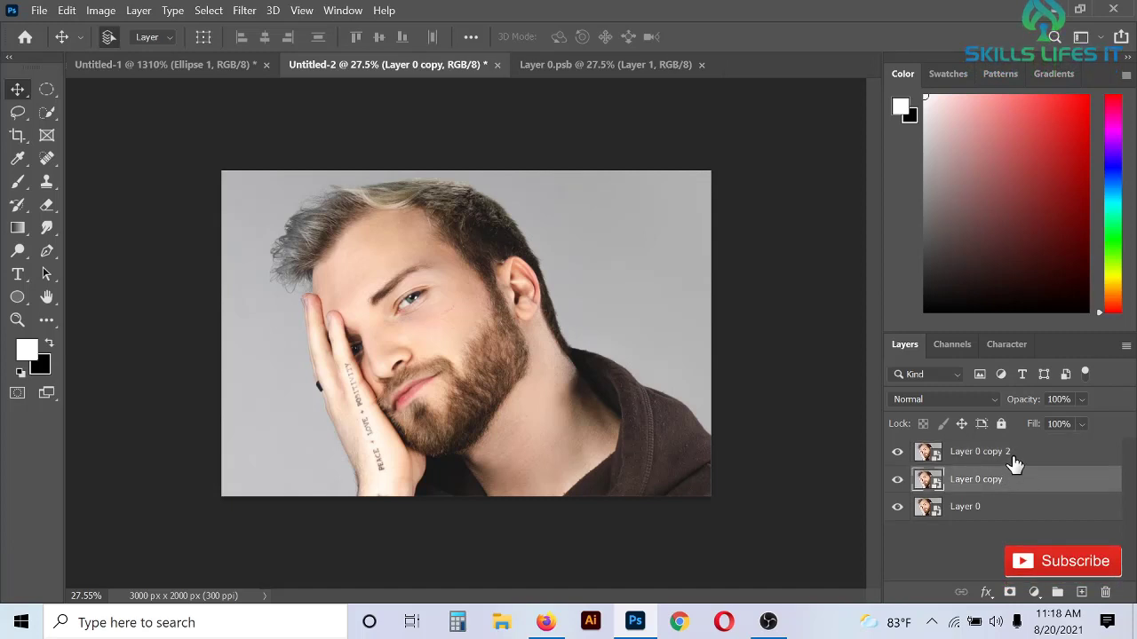
left_click(1015, 462)
left_click(1082, 424)
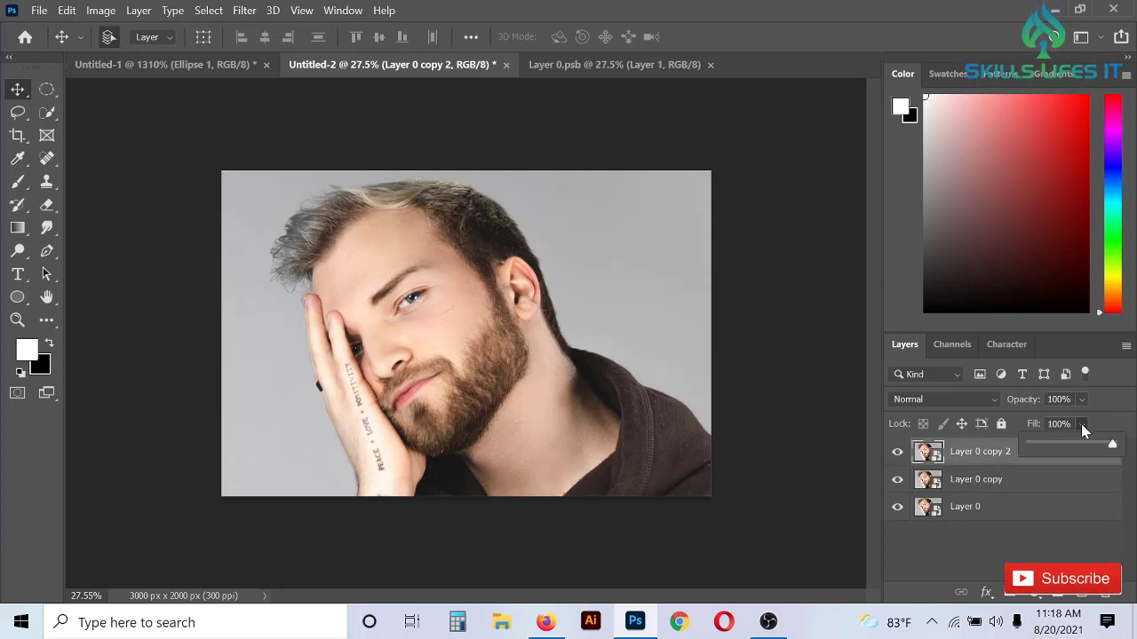
left_click(1019, 460, "ctrl")
left_click(1009, 488)
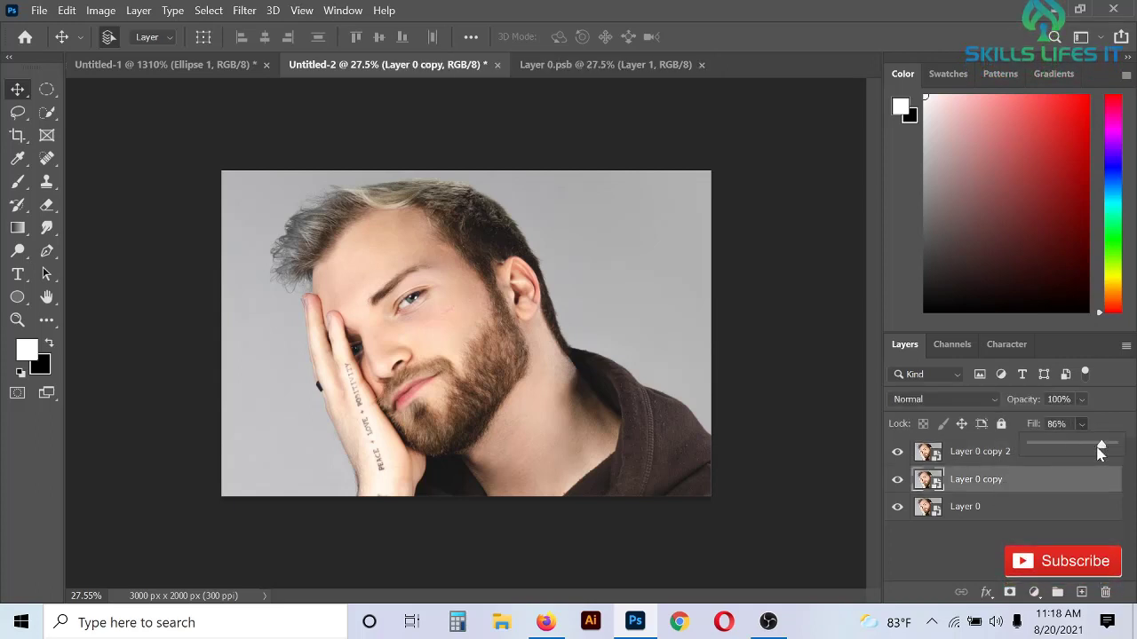
left_click(960, 527)
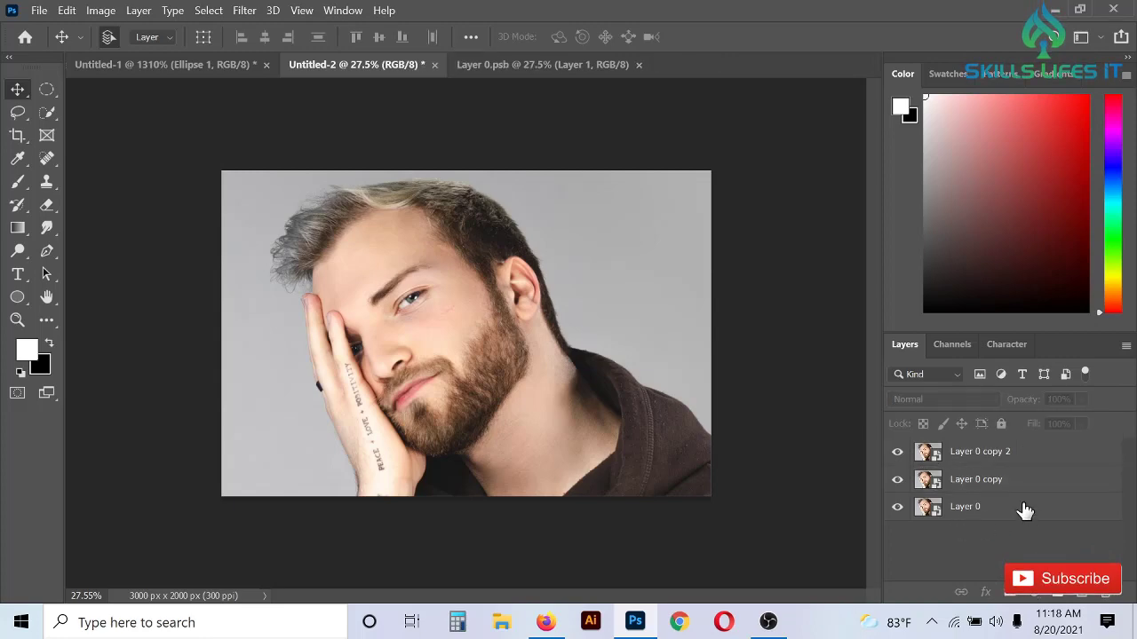
Open the blending options of the bottom Layer 0 and enable Pattern Overlay.
left_click(1024, 511)
right_click(986, 520)
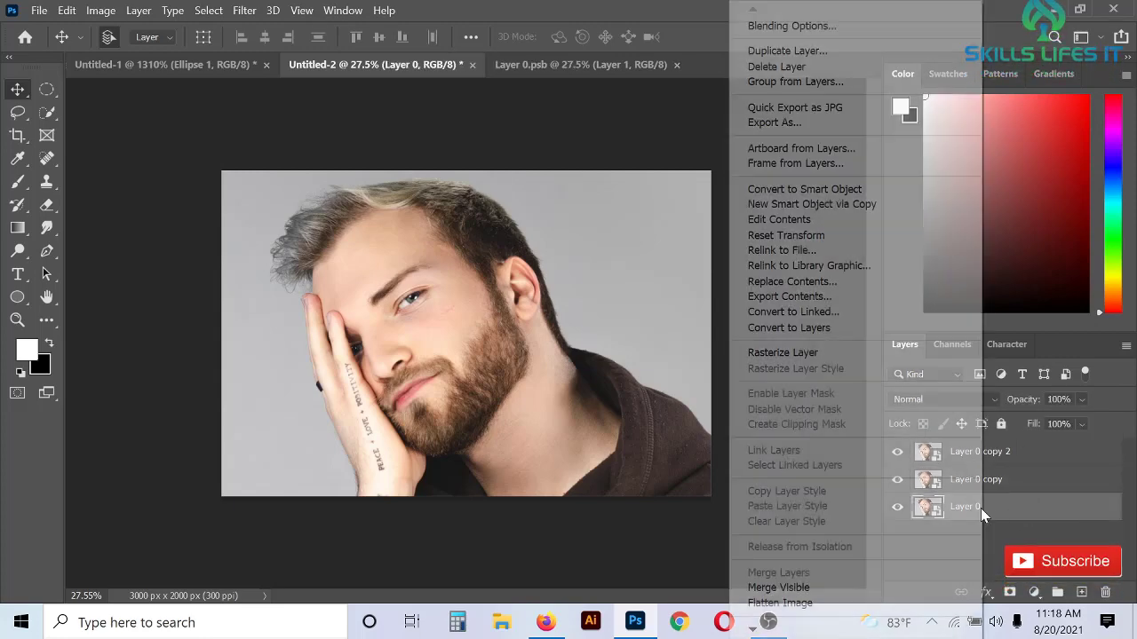
left_click(793, 30)
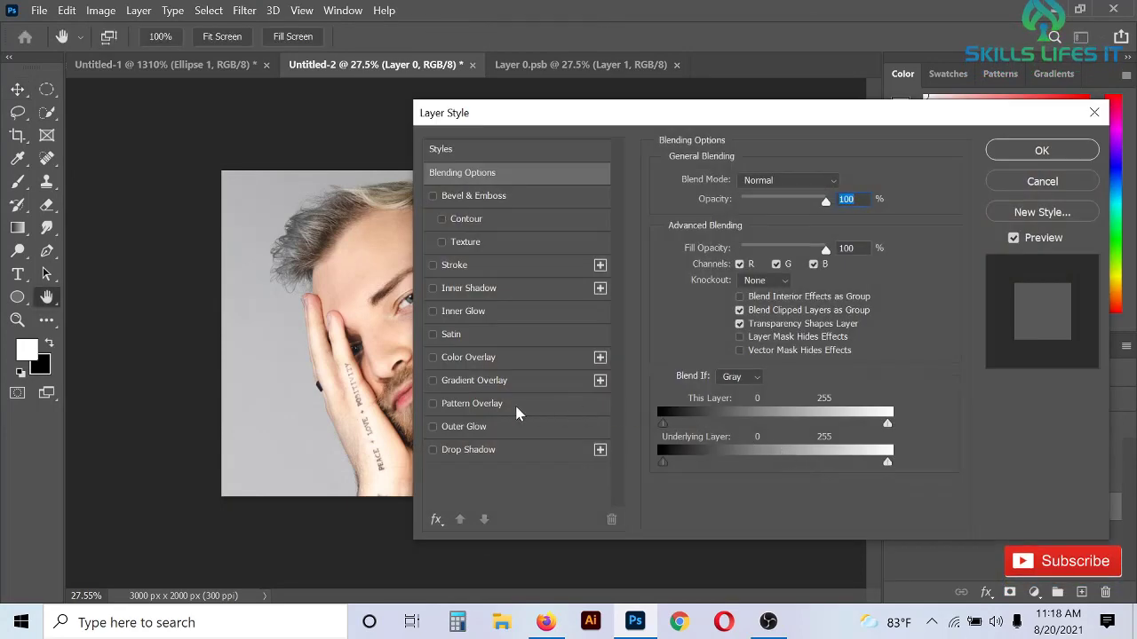
left_click(491, 406)
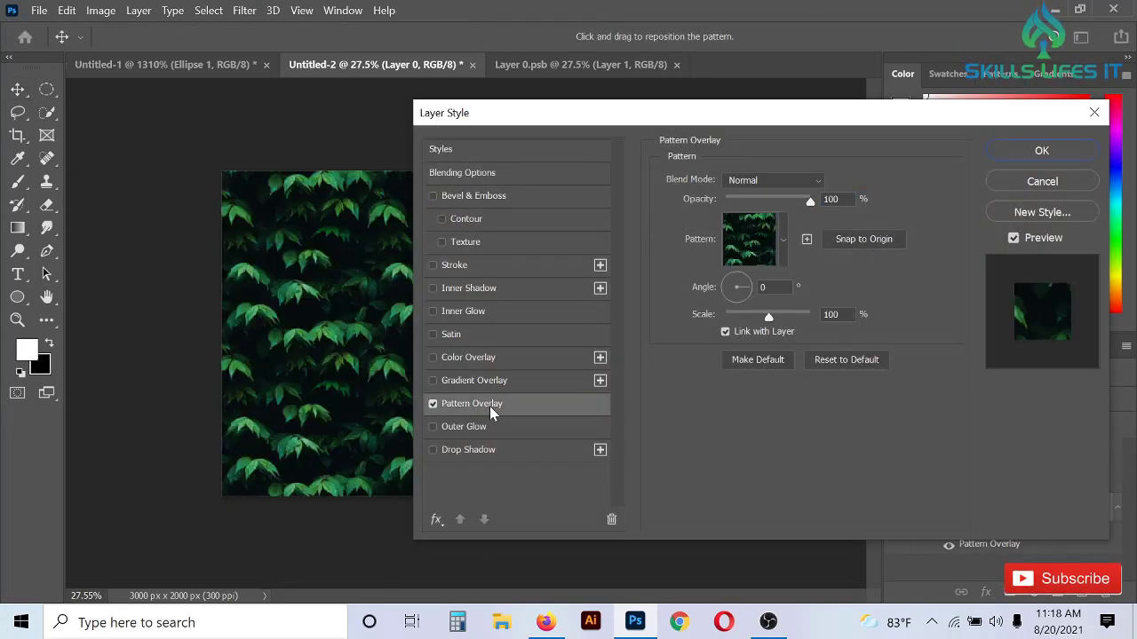
Choose the plain circle cutout pattern with black corners for Layer 0's Pattern Overlay and apply the layer style.
left_click(782, 241)
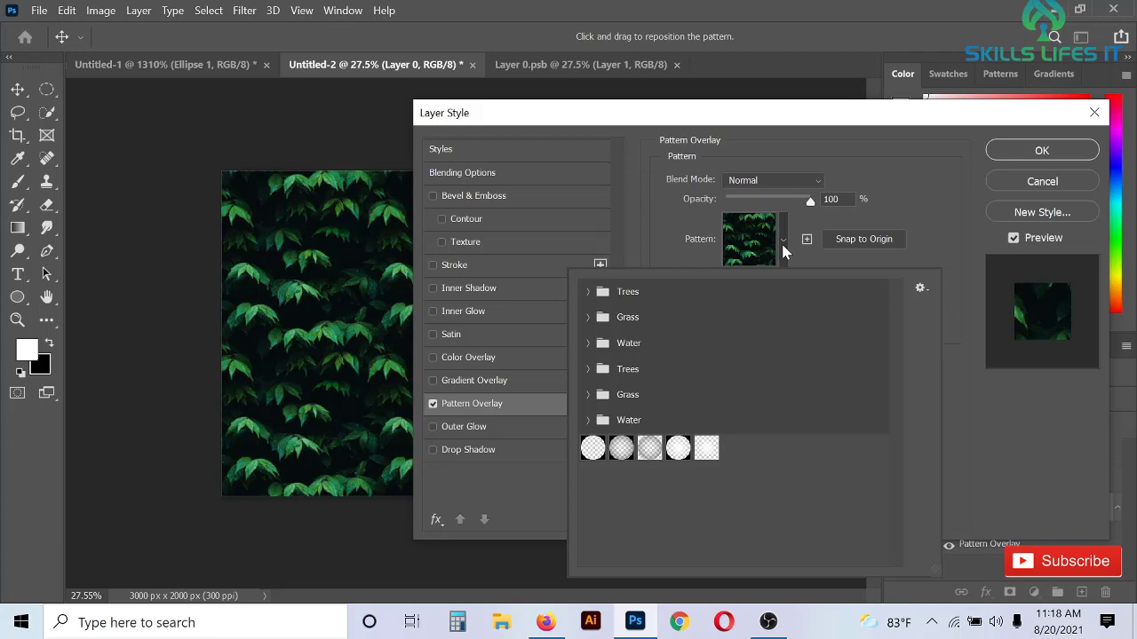
left_click(593, 448)
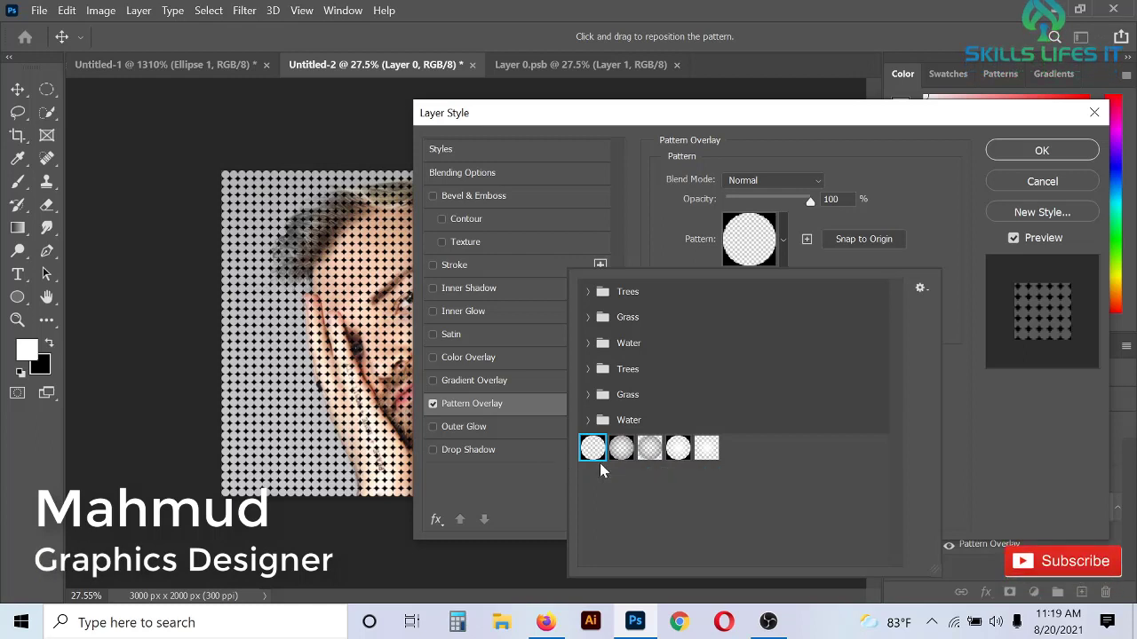
left_click(935, 200)
left_click(1033, 151)
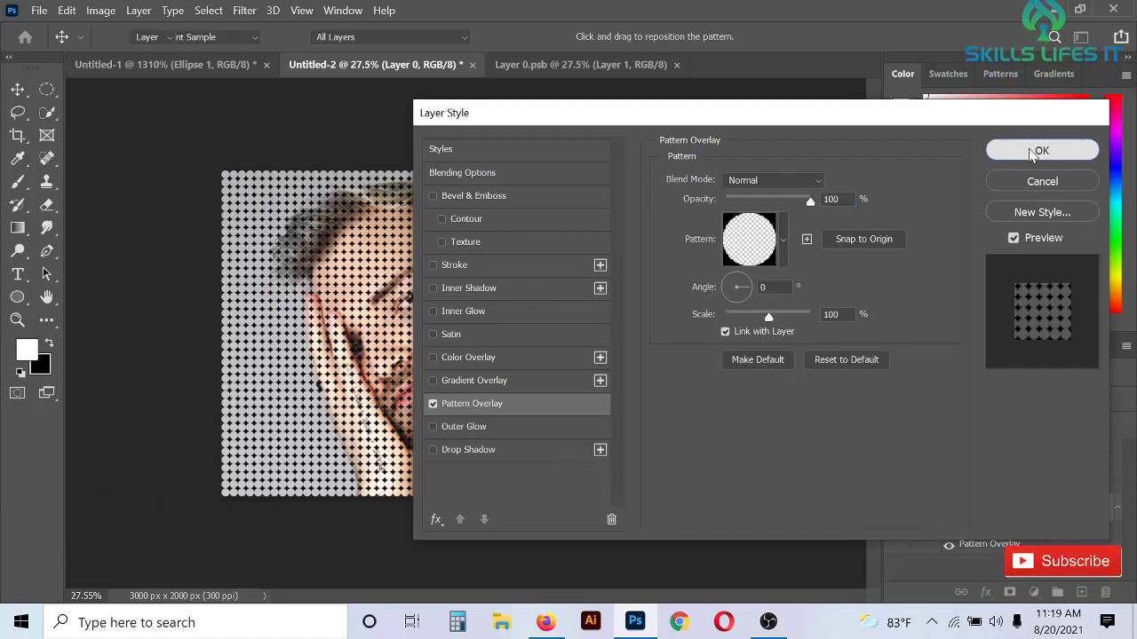
scroll(427, 369, "up", 2)
scroll(444, 293, "up", 4)
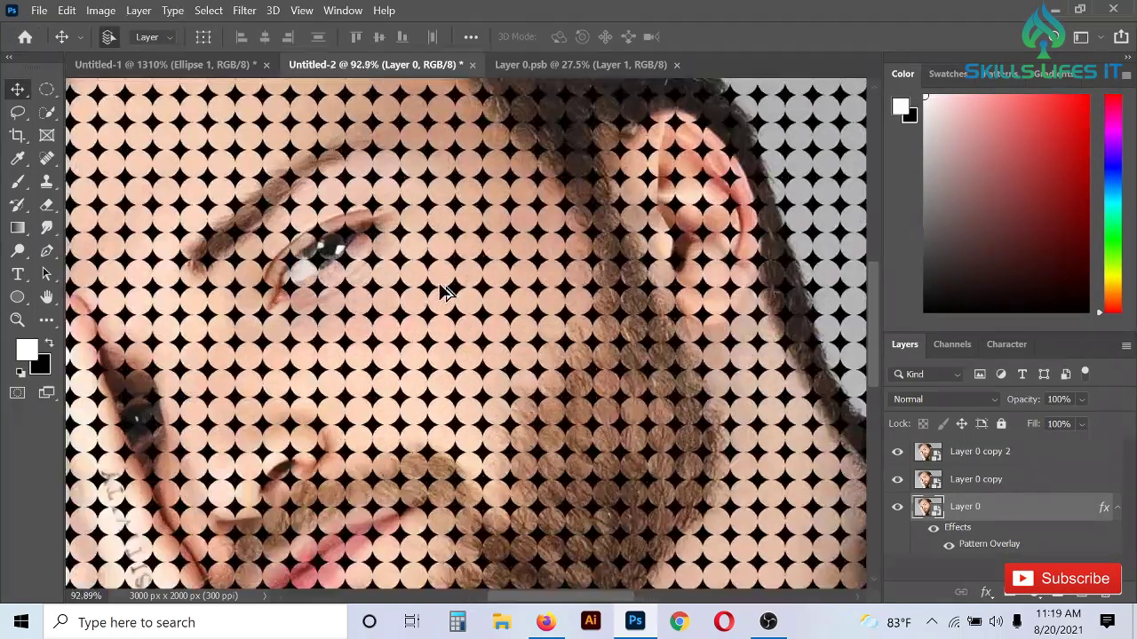
scroll(444, 302, "down", 3)
scroll(444, 310, "down", 3)
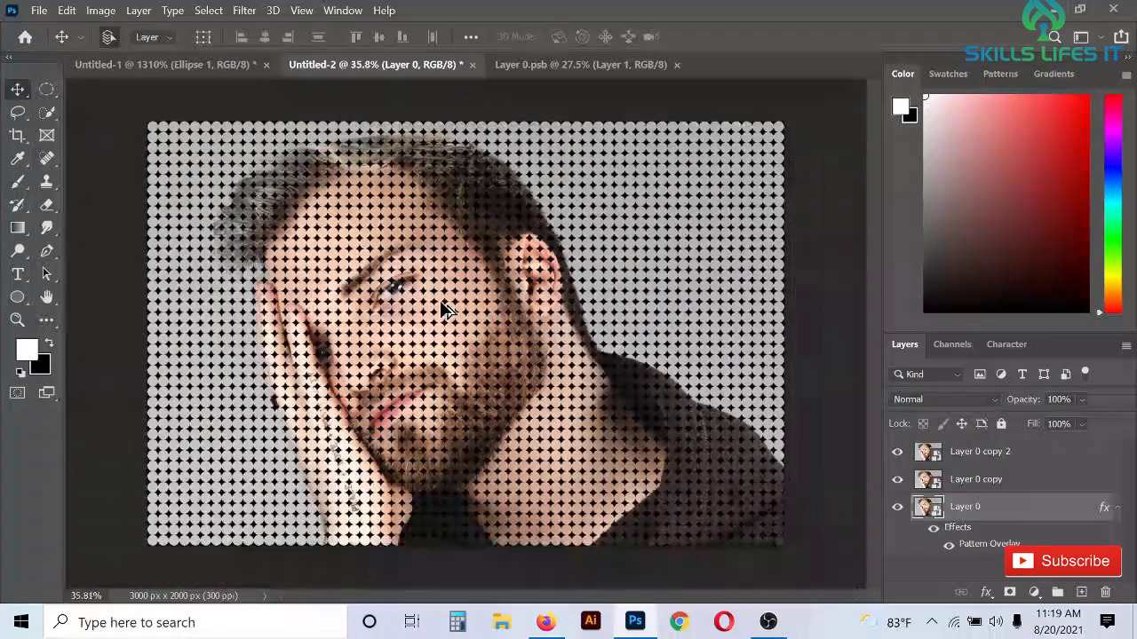
Add a Pattern Overlay to Layer 0 copy using Pattern 3, the shaded circle with light corners, and apply the layer style.
left_click(993, 491)
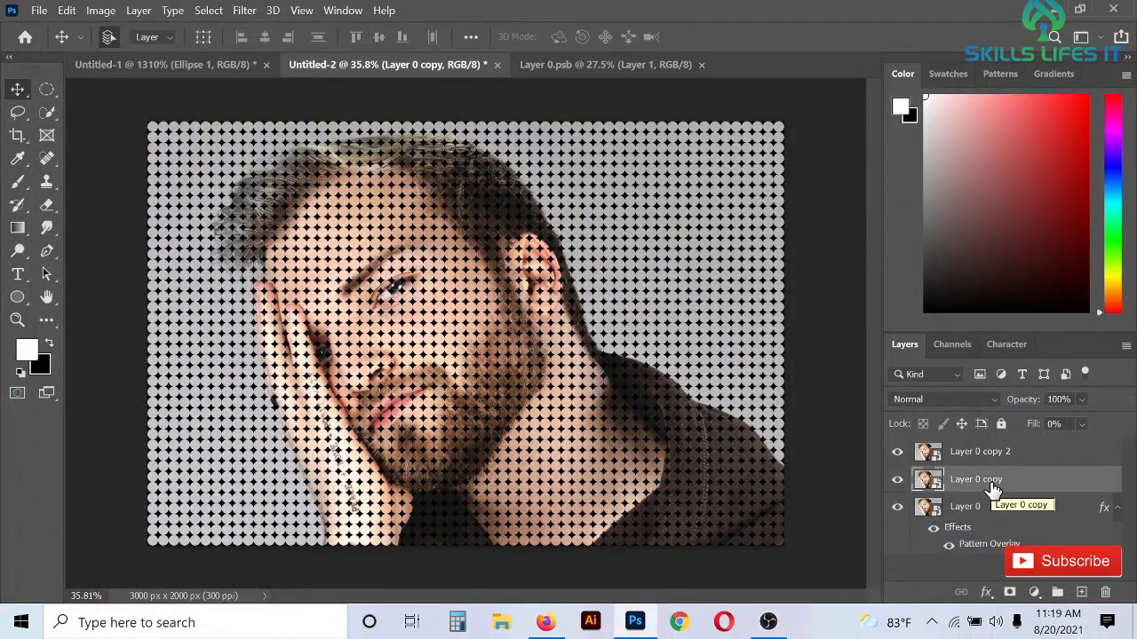
right_click(993, 491)
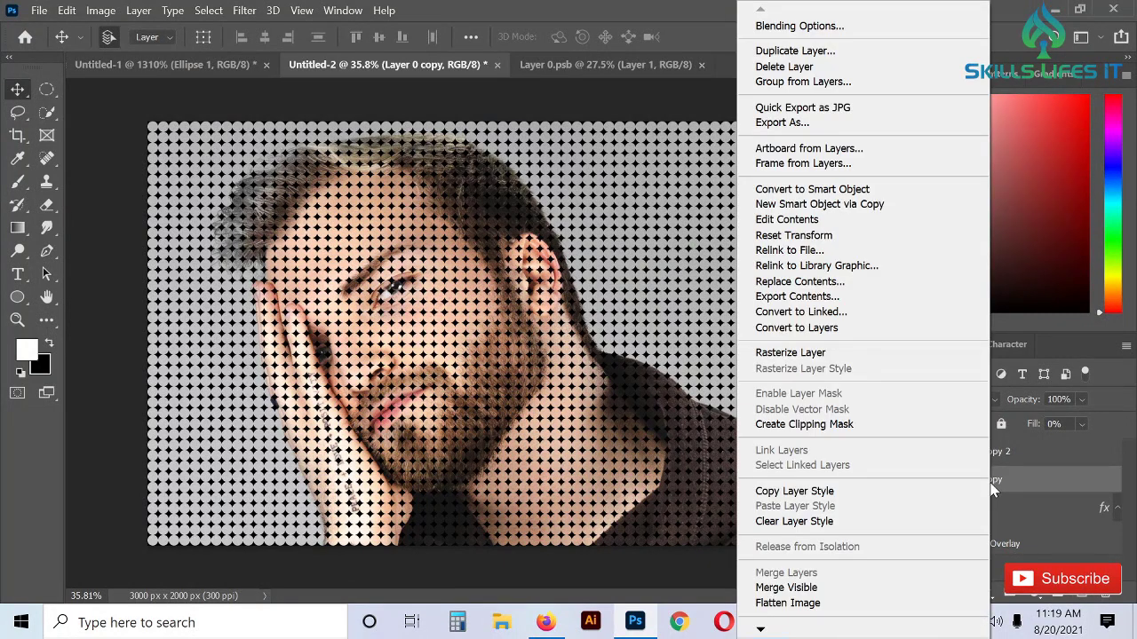
left_click(810, 27)
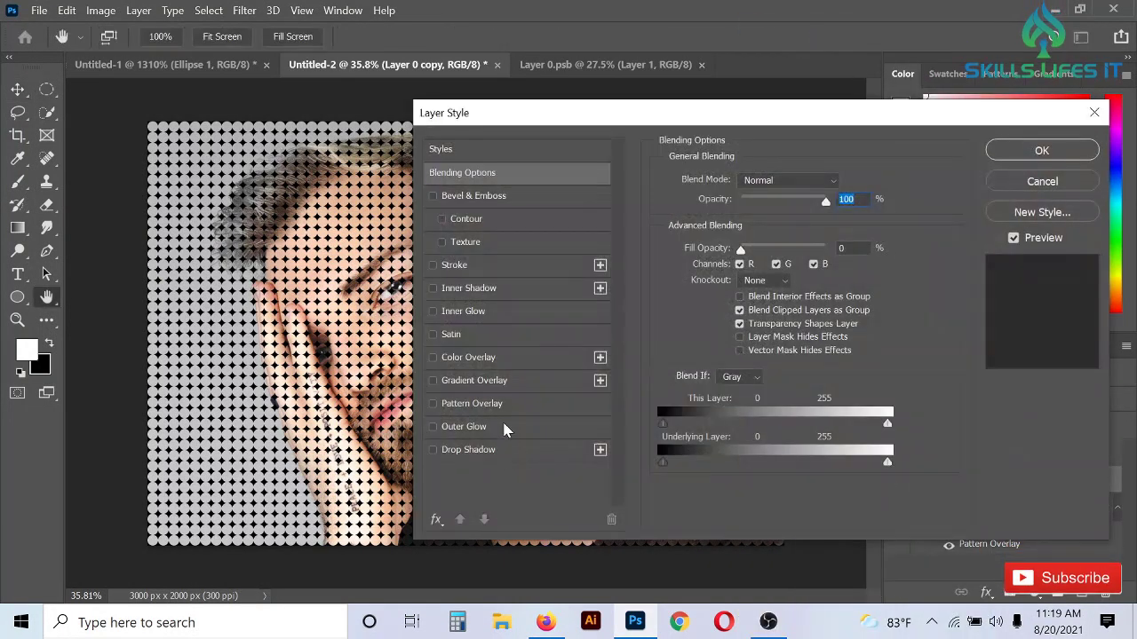
left_click(503, 404)
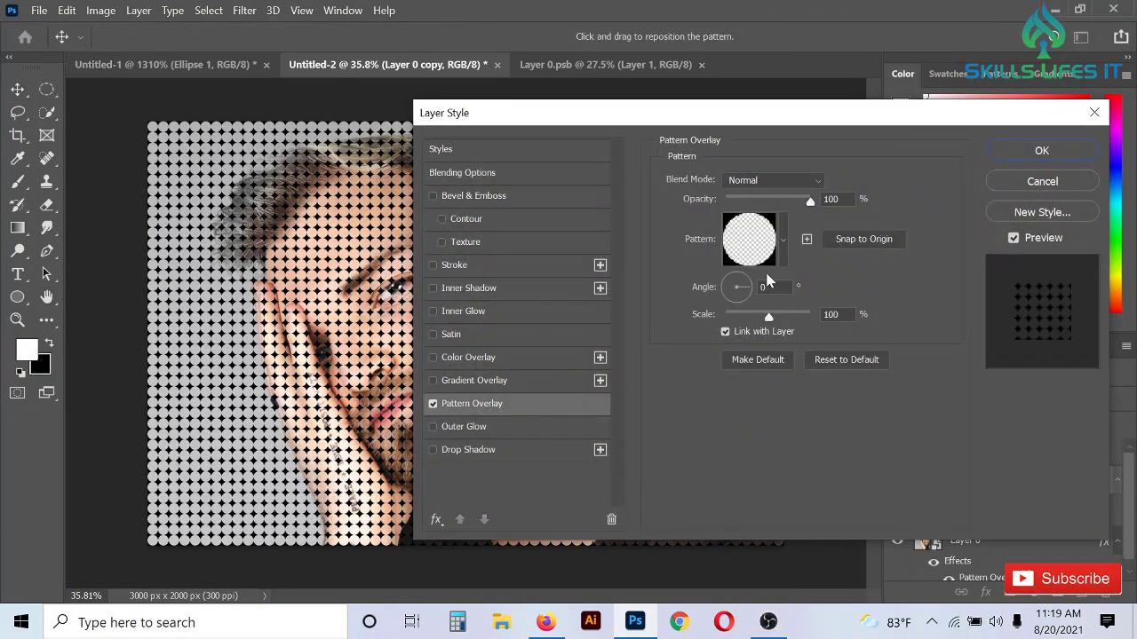
left_click(769, 259)
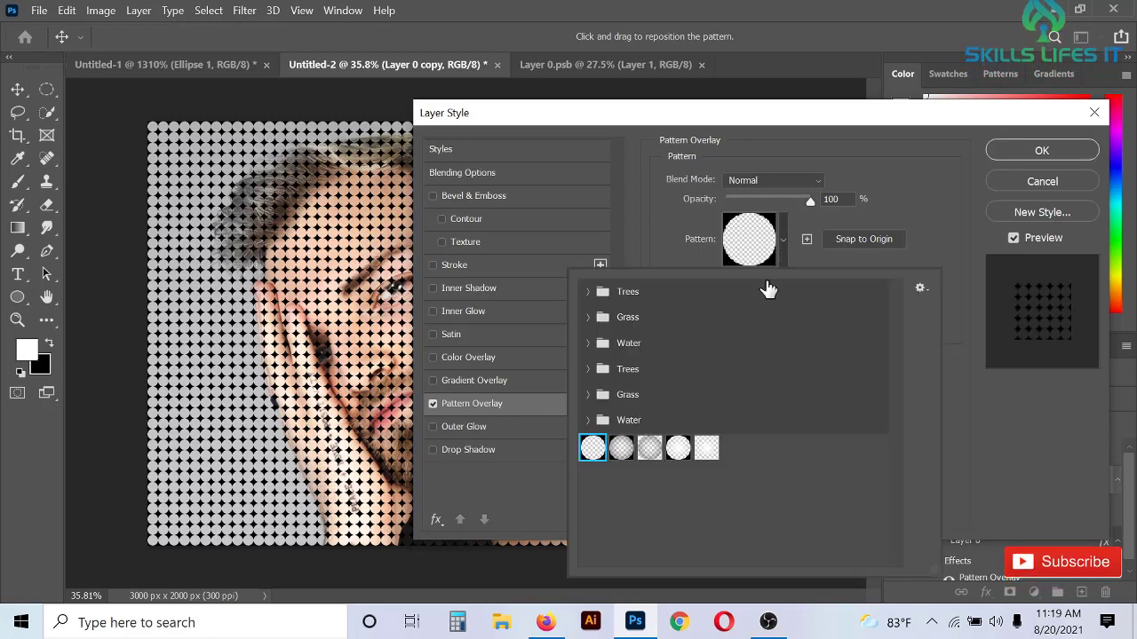
left_click(649, 451)
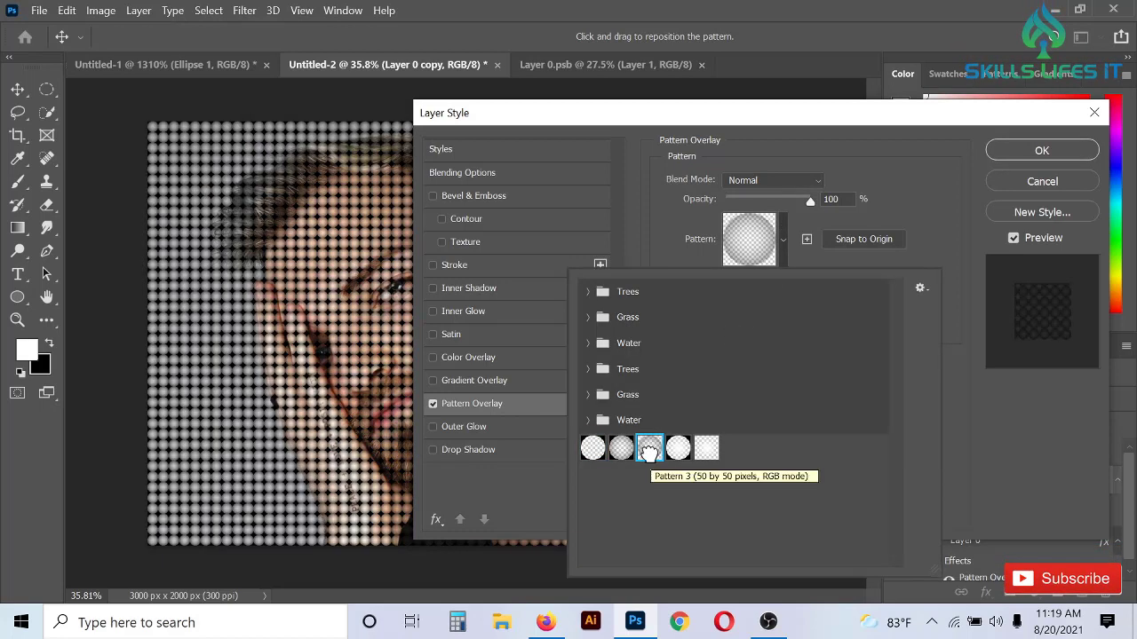
left_click(1027, 150)
Add a Pattern Overlay to Layer 0 copy 2 using the last custom pattern, the soft white center glow, and apply the style.
left_click(997, 454)
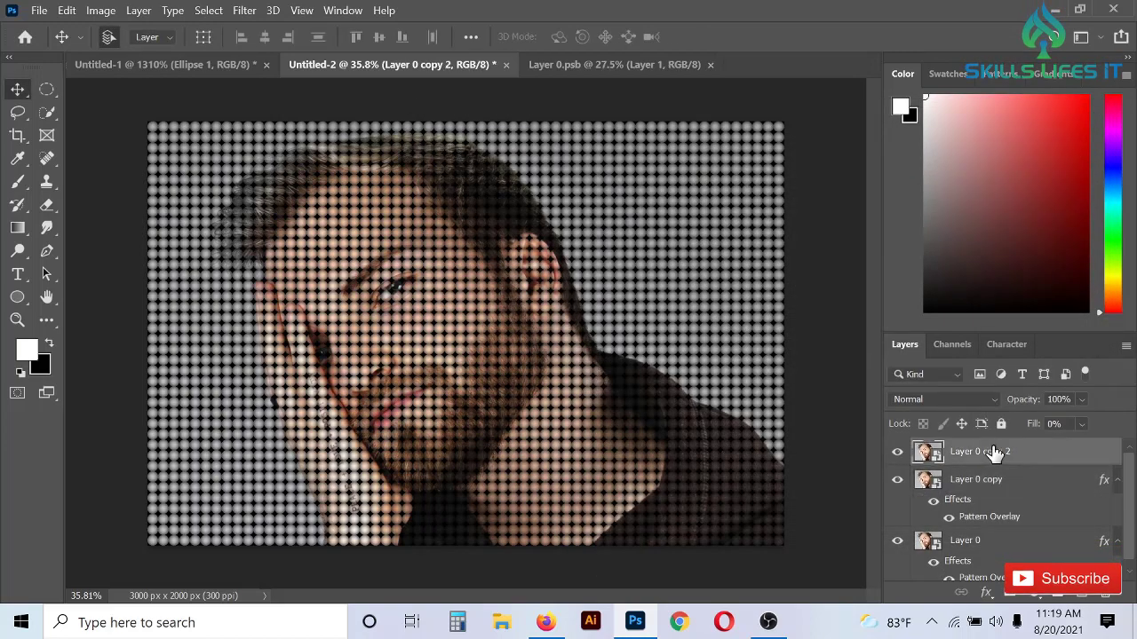
right_click(990, 455)
left_click(827, 27)
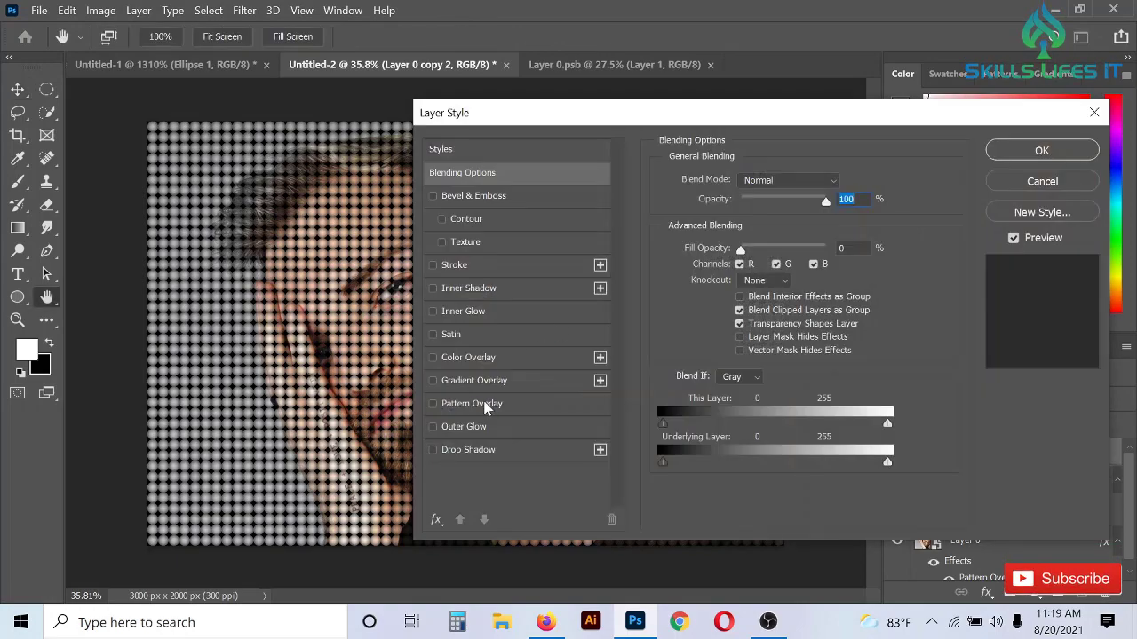
left_click(479, 404)
left_click(782, 244)
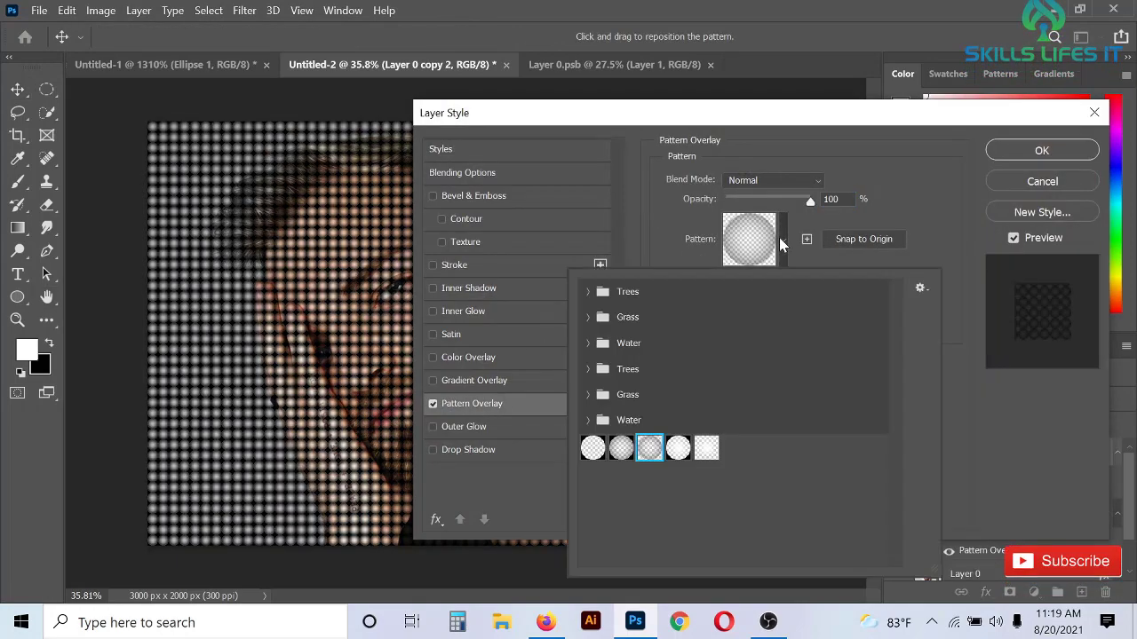
left_click(709, 450)
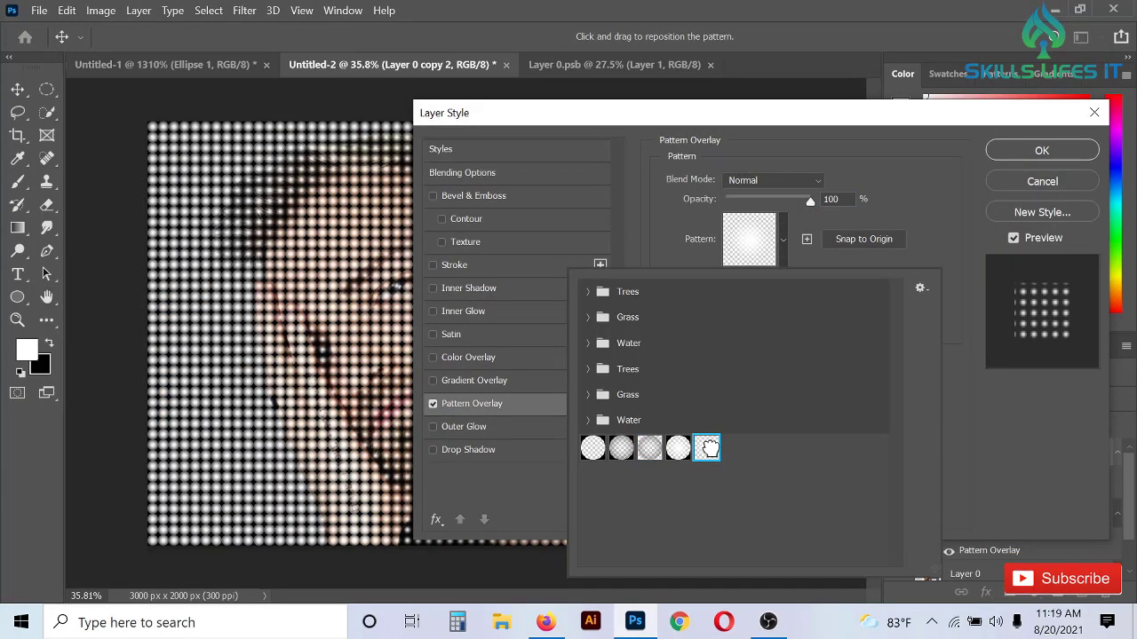
left_click(946, 186)
left_click(1042, 150)
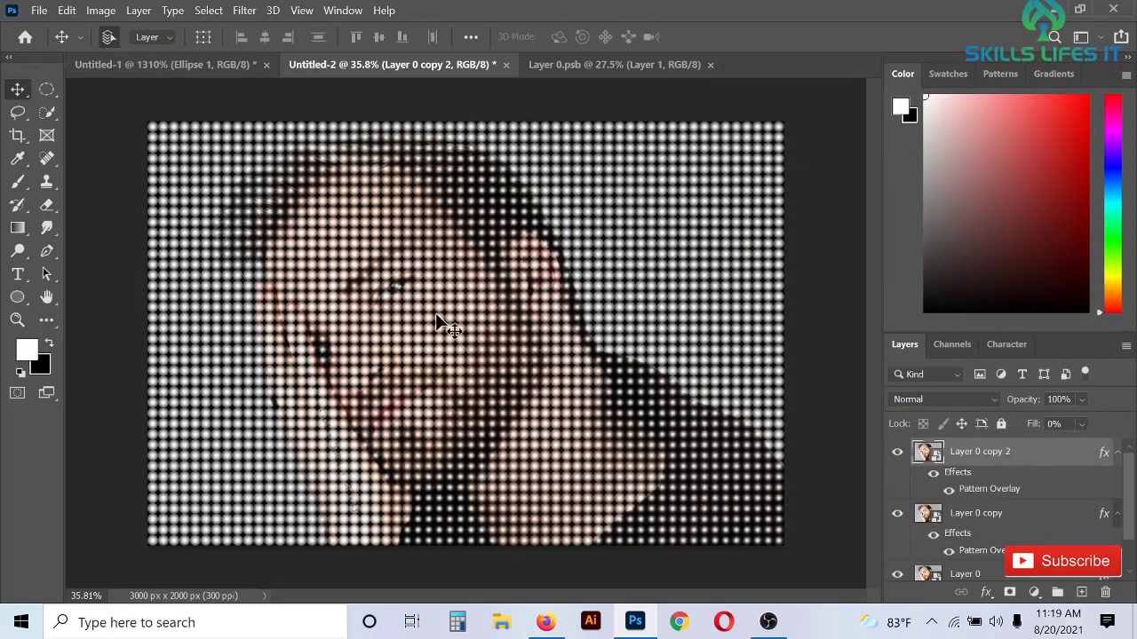
Inspect the dots up close and compare the overlays by toggling Layer 0 copy 2 and Layer 0 copy, leaving only Layer 0 copy 2 hidden.
scroll(435, 324, "up", 5)
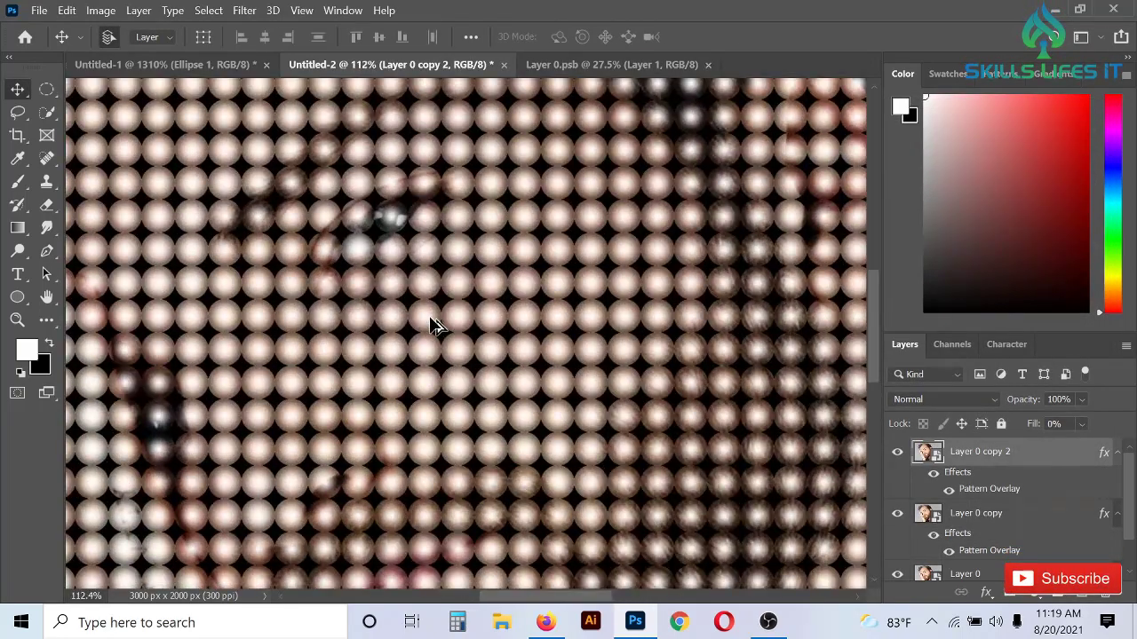
scroll(435, 324, "down", 5)
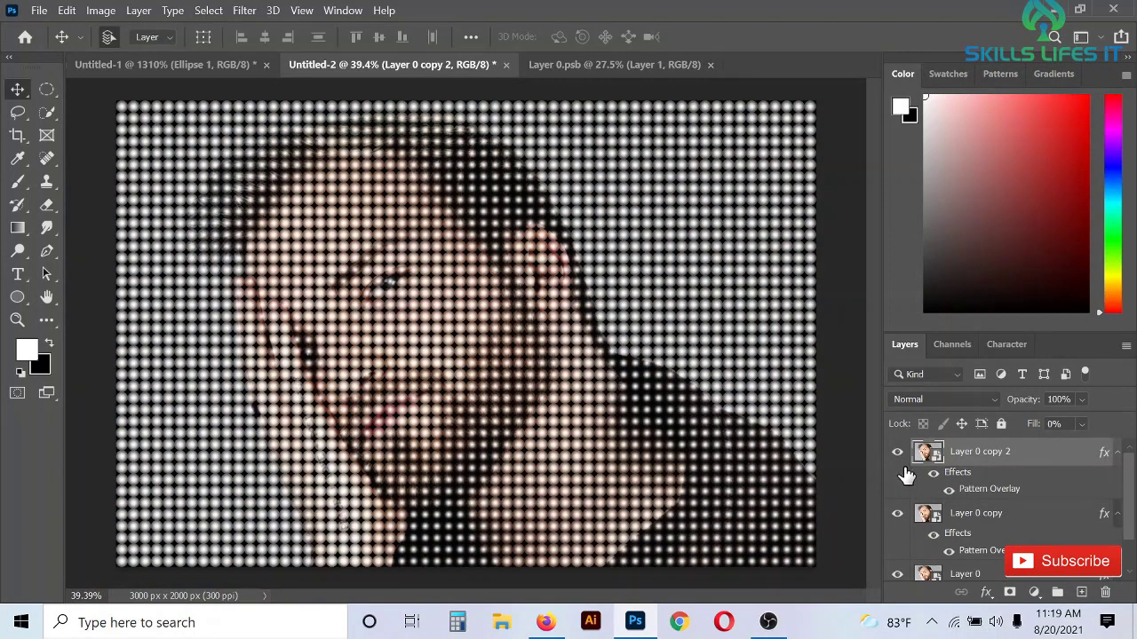
left_click(901, 456)
scroll(693, 339, "down", 1)
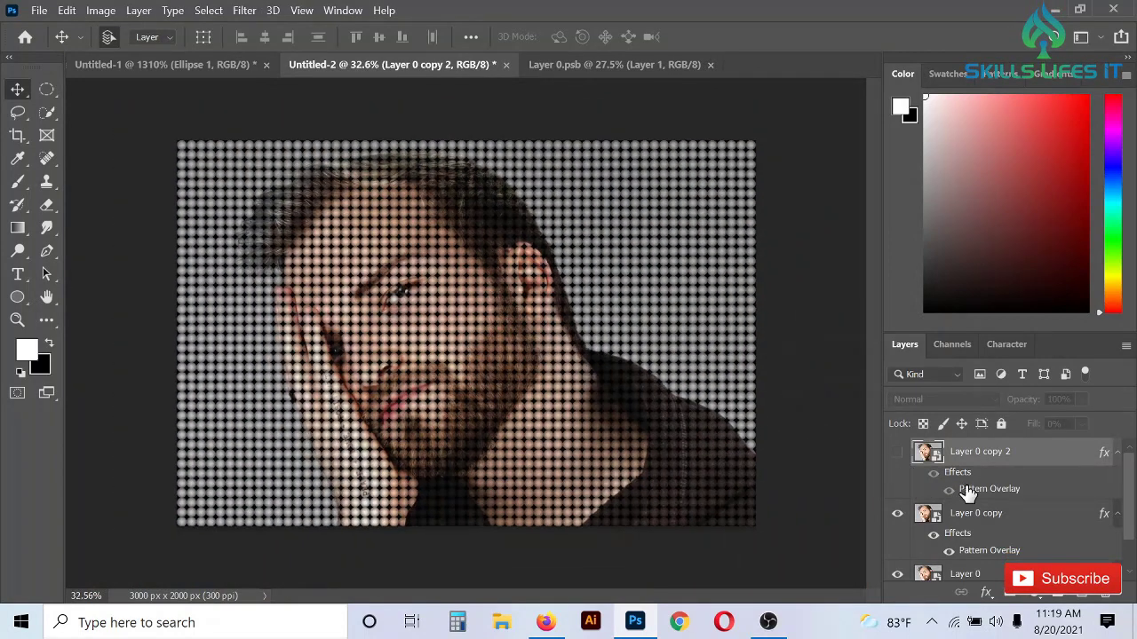
left_click(901, 517)
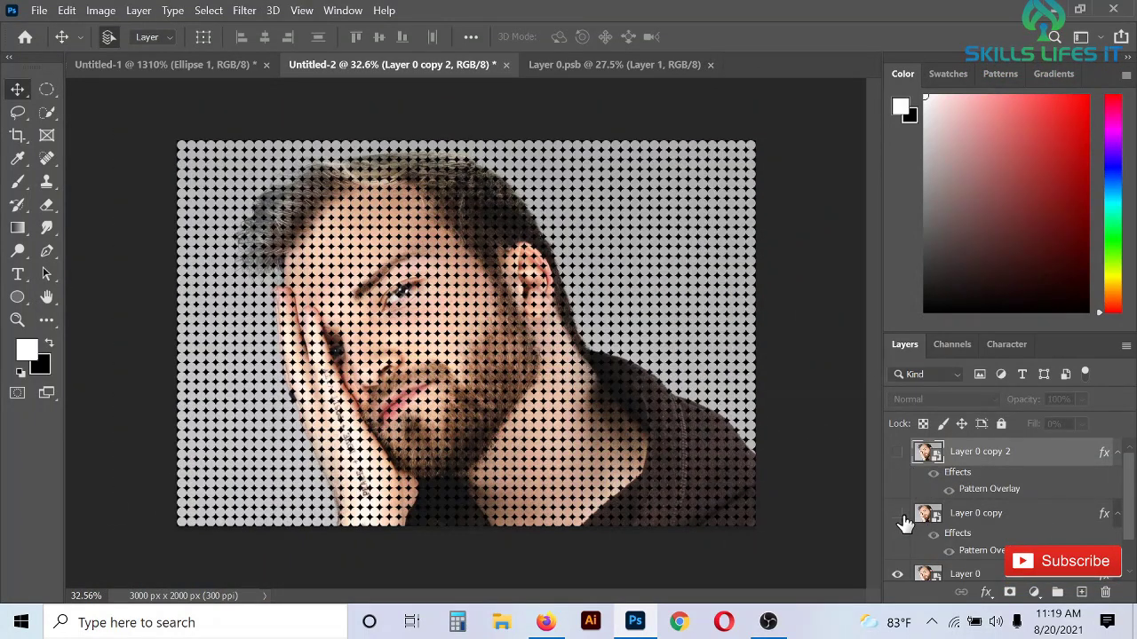
left_click(899, 454)
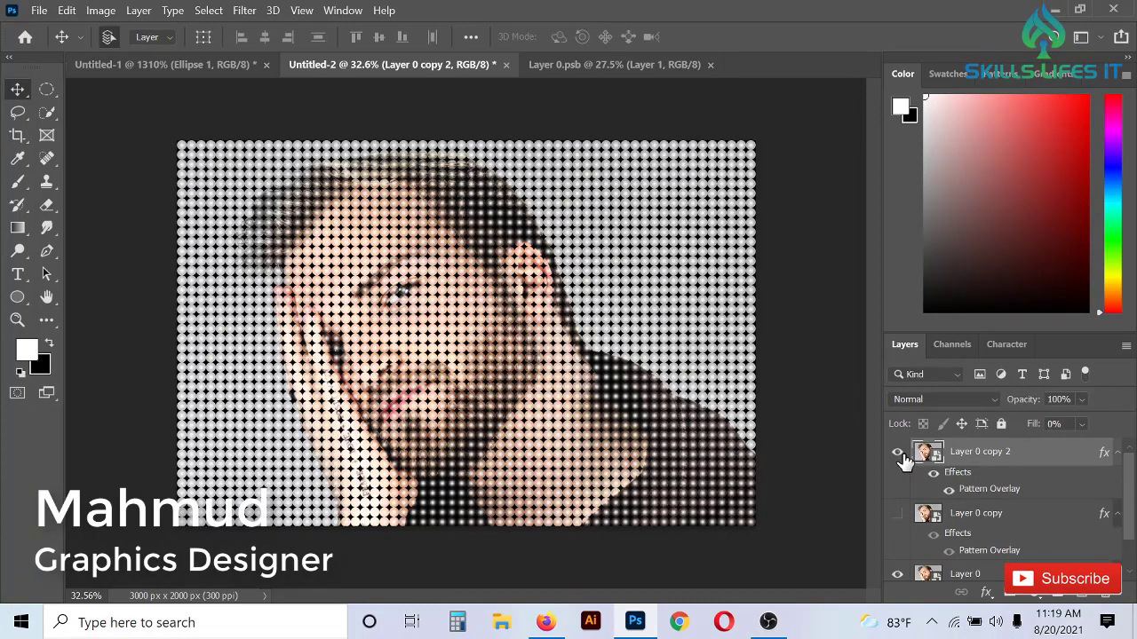
left_click(899, 455)
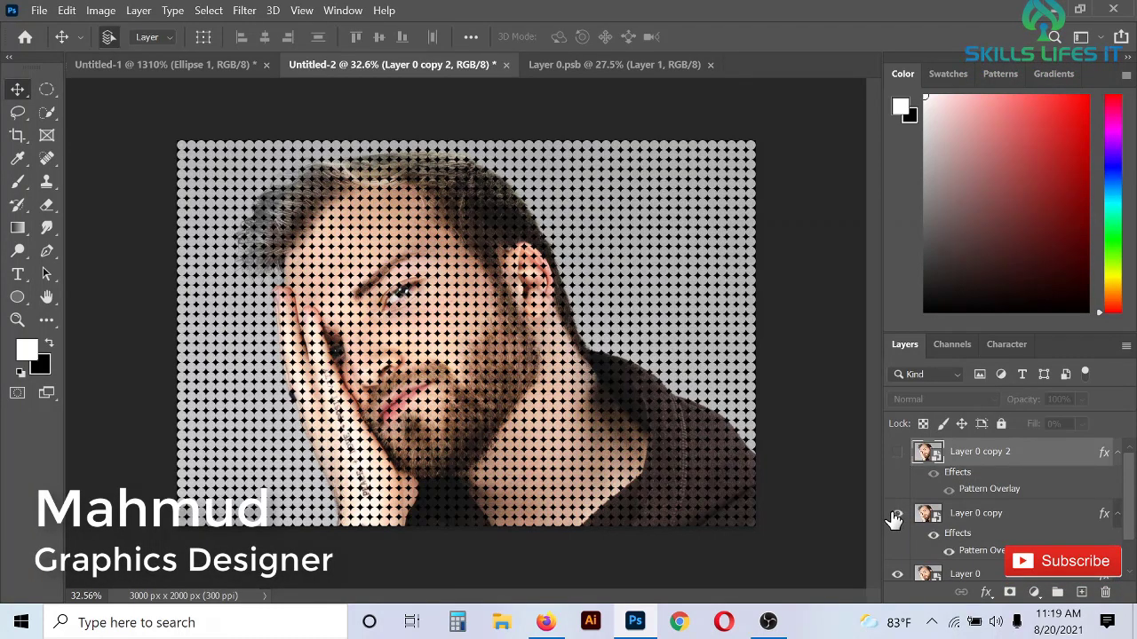
left_click(896, 515)
scroll(419, 274, "up", 3)
scroll(471, 308, "down", 2)
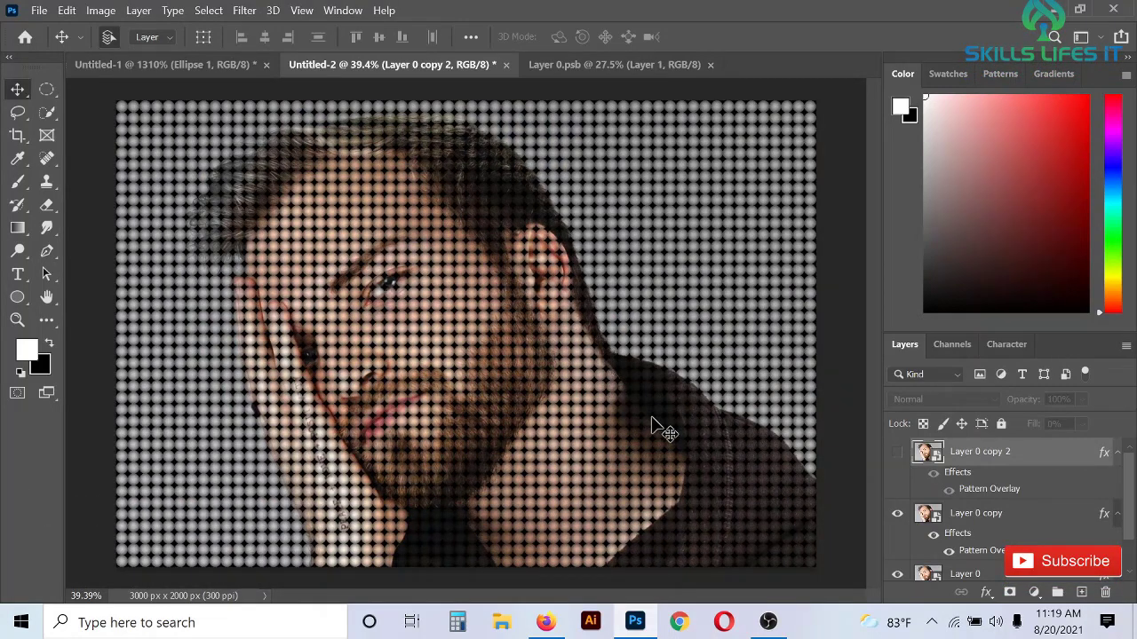
scroll(664, 431, "down", 2)
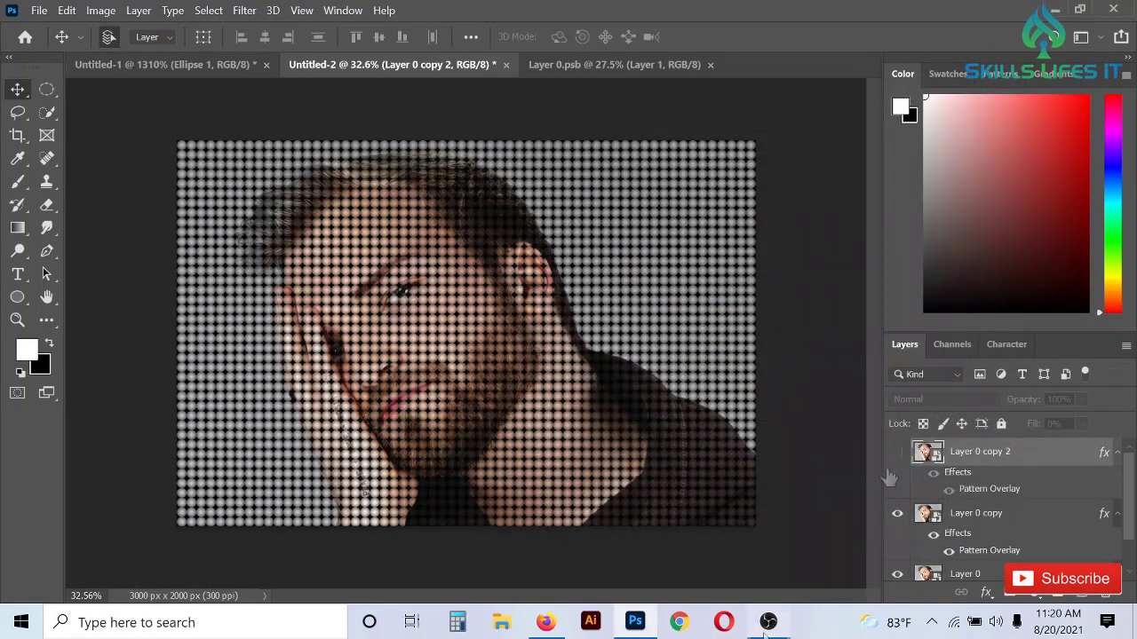